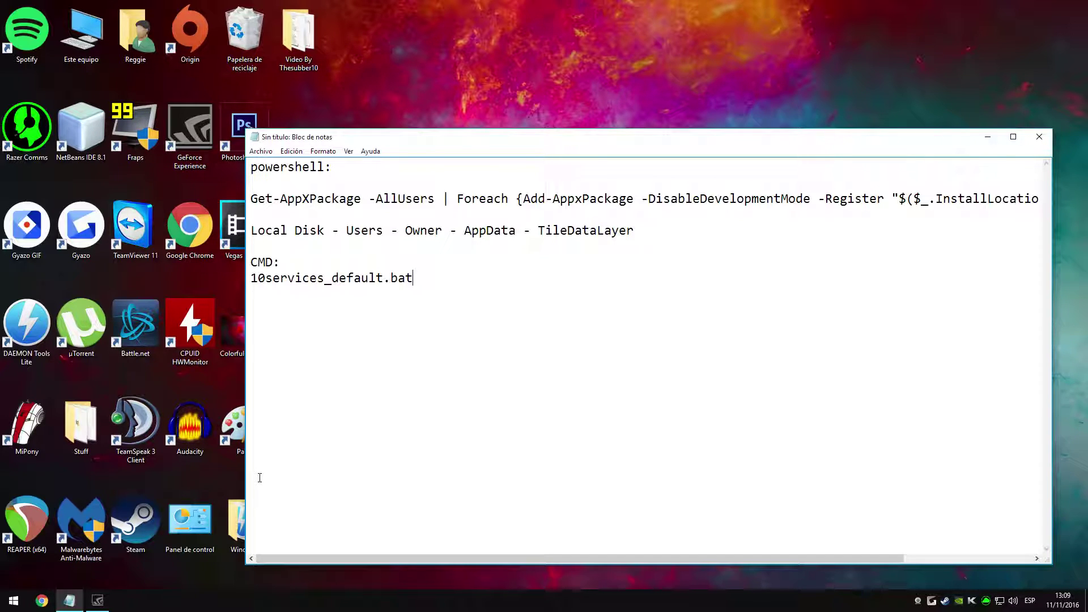
# Step: Reposition the notes window on screen
pyautogui.moveTo(452, 139); pyautogui.dragTo(470, 127)
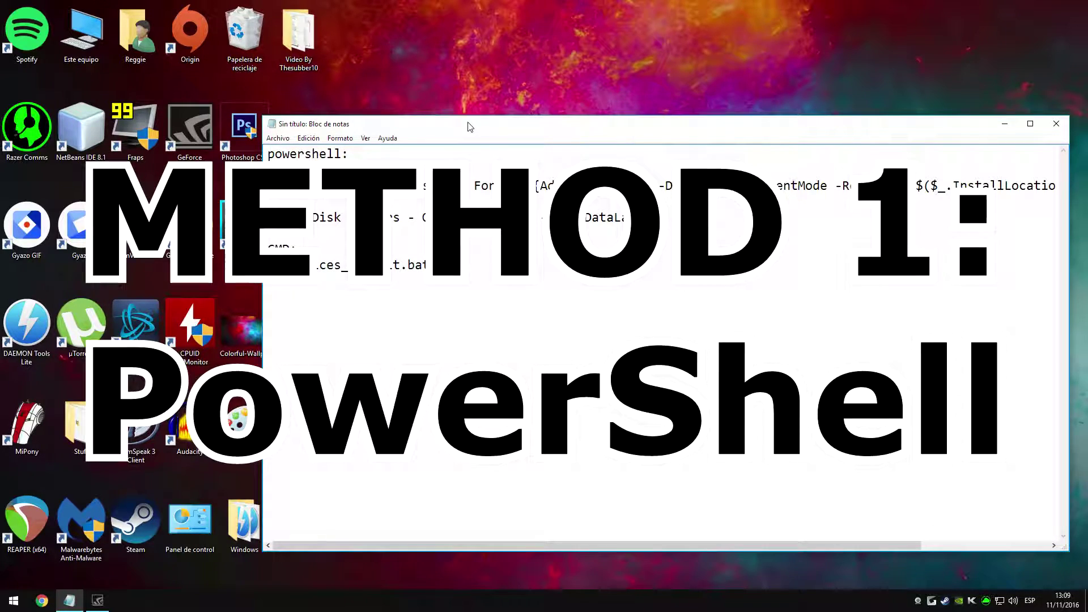
pyautogui.moveTo(470, 127); pyautogui.dragTo(444, 115)
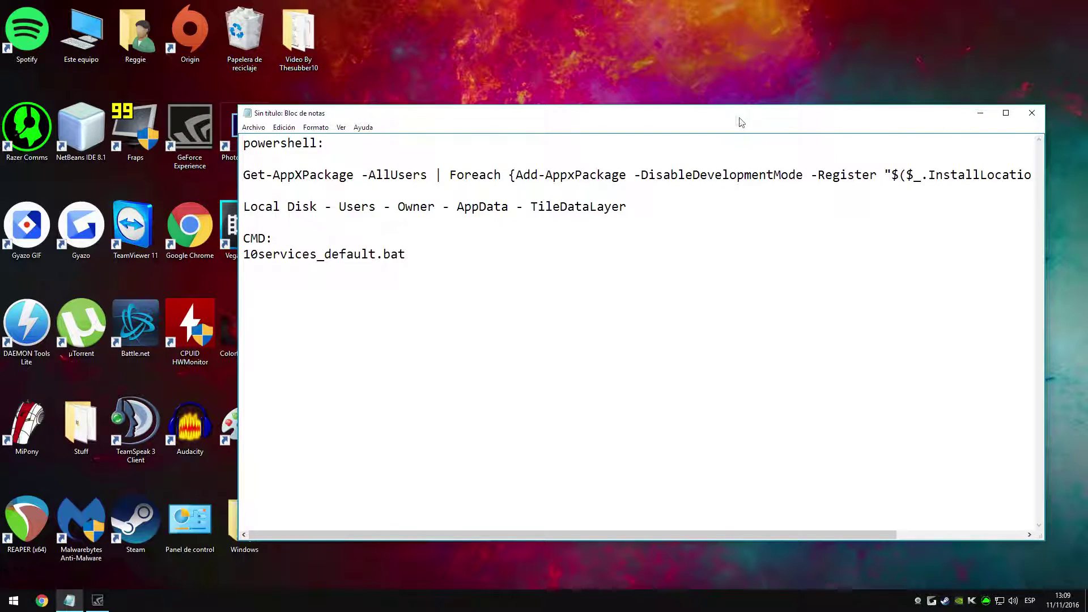
pyautogui.moveTo(703, 118); pyautogui.dragTo(702, 125)
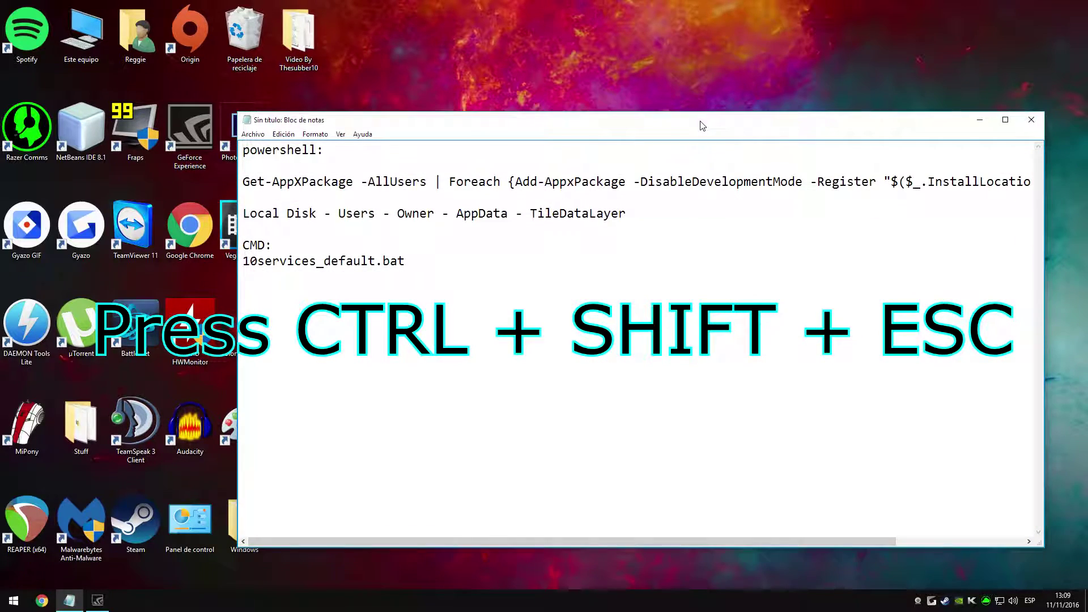
# Step: From Task Manager, run 'powershell' as a new task with administrative privileges
pyautogui.hotkey('ctrl', 'shift', 'Escape')
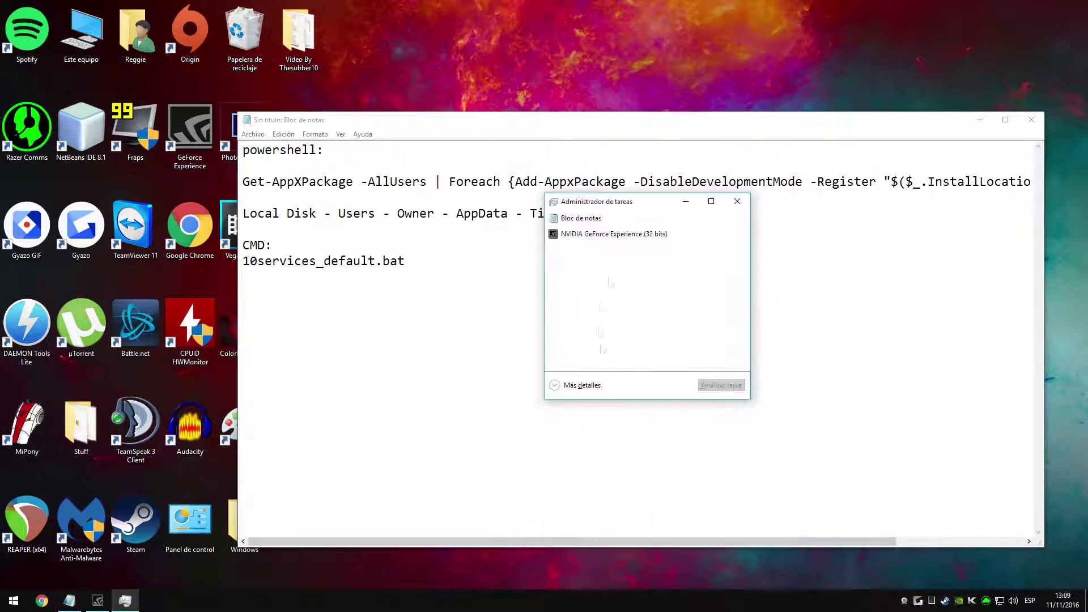
pyautogui.click(567, 517)
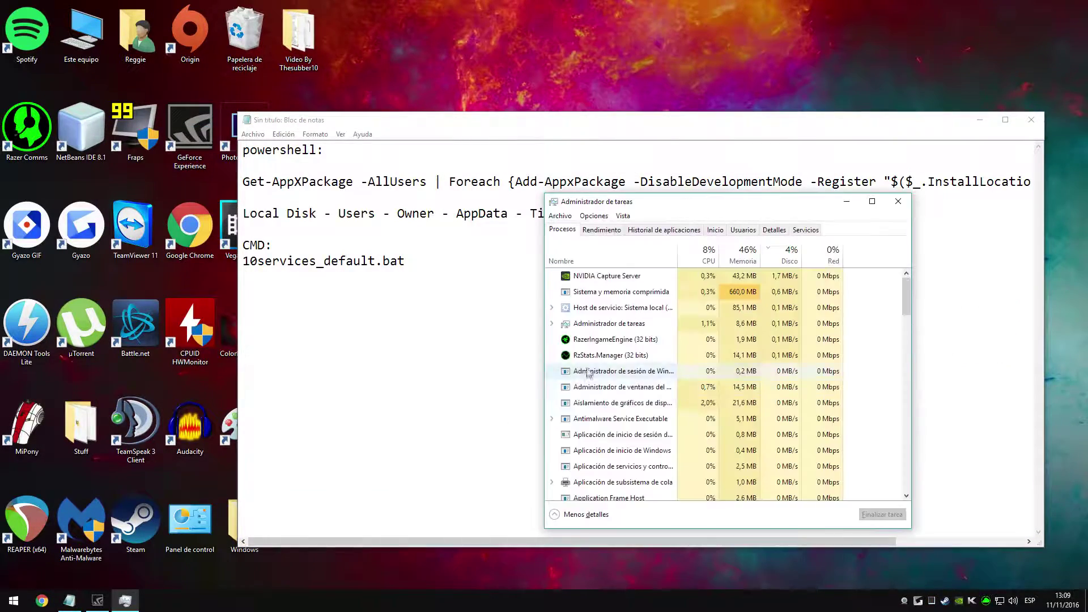
pyautogui.click(560, 216)
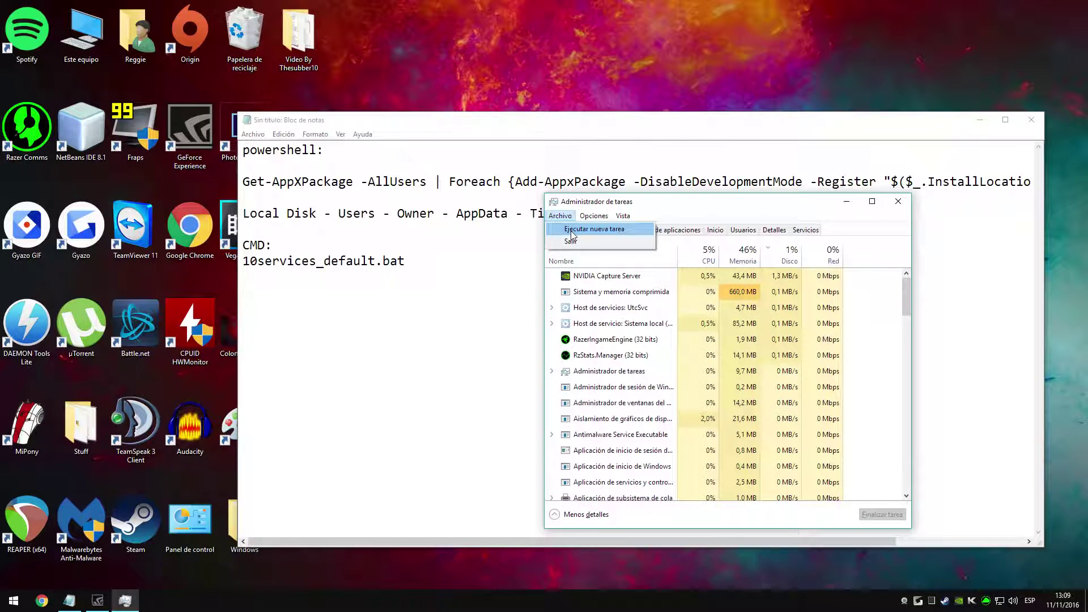
pyautogui.click(572, 229)
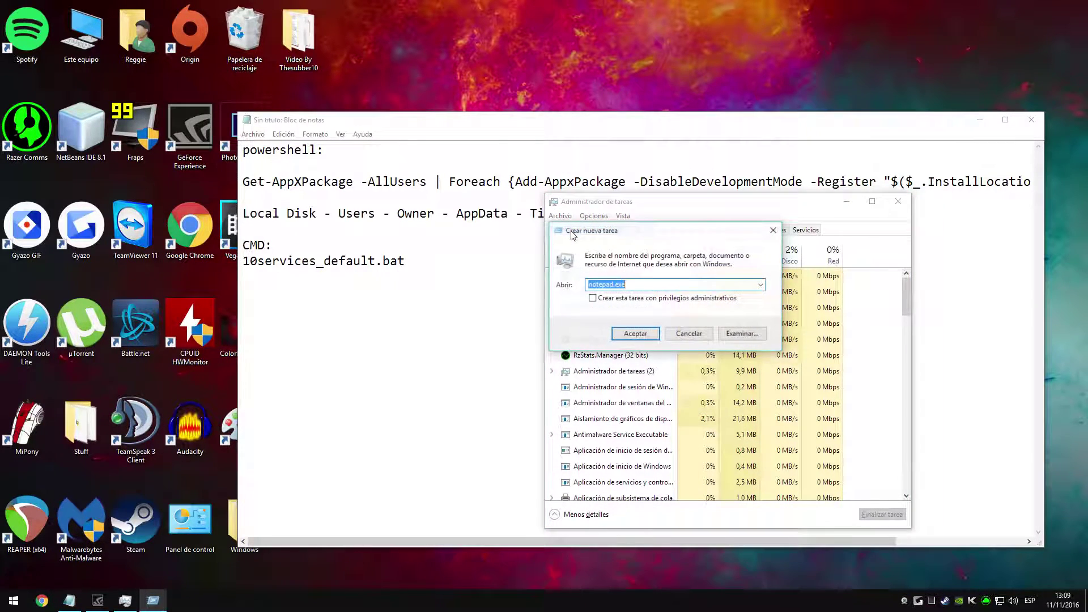
pyautogui.click(593, 299)
pyautogui.doubleClick(640, 286)
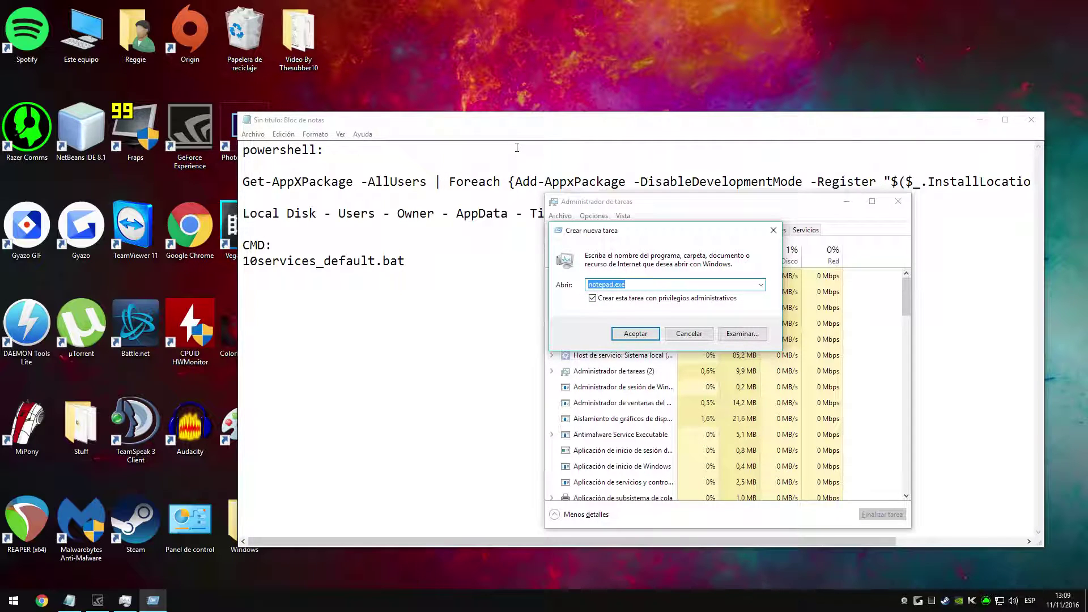
pyautogui.write('powershell')
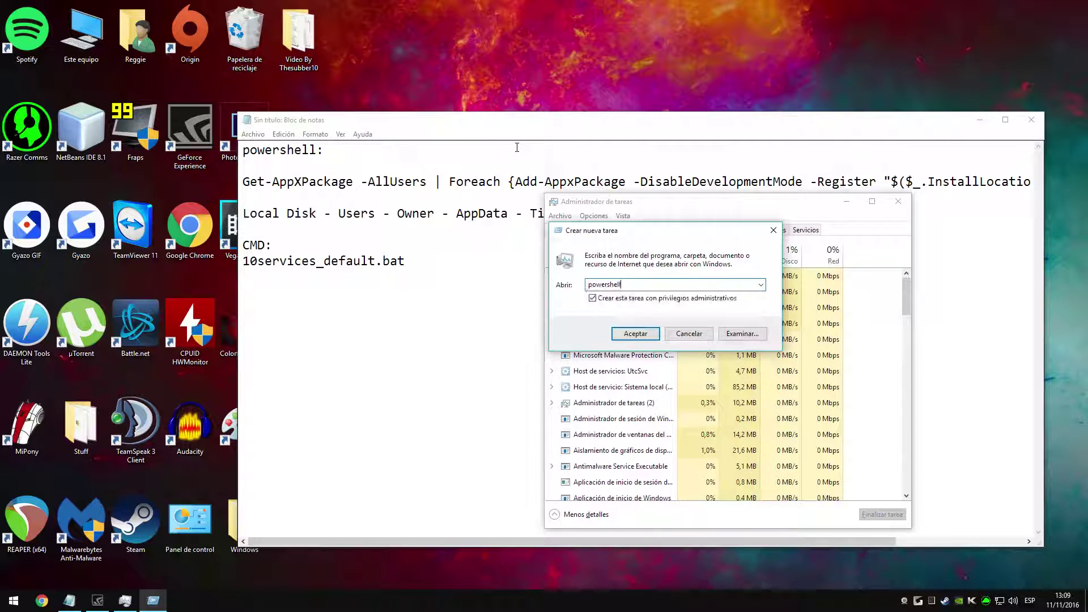
pyautogui.press('Return')
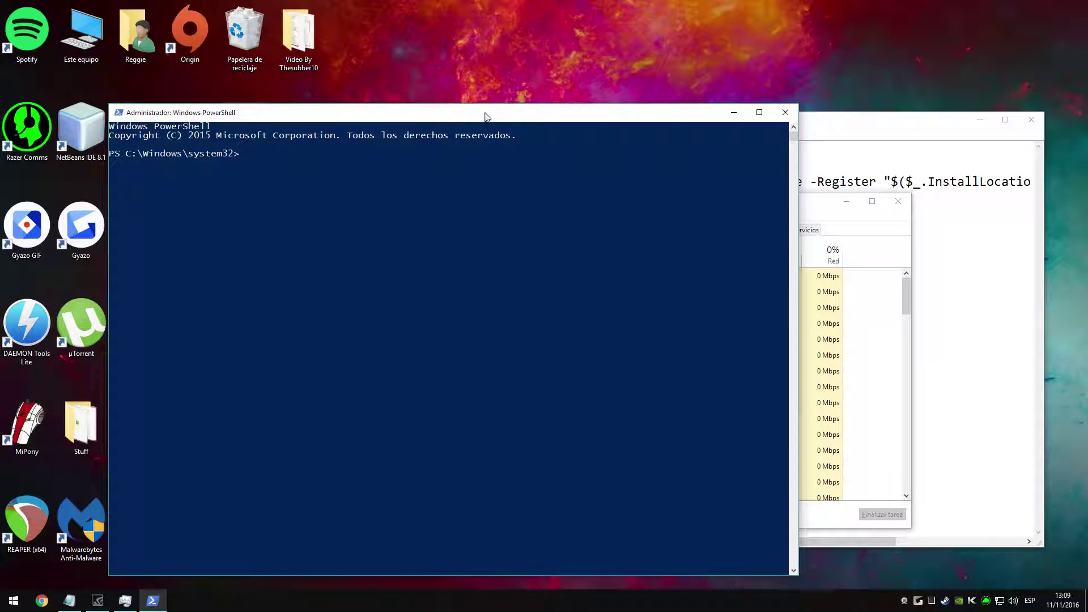
# Step: Copy the Get-AppXPackage command line from the notes and paste it into PowerShell
pyautogui.moveTo(484, 114); pyautogui.dragTo(722, 103)
pyautogui.click(328, 129)
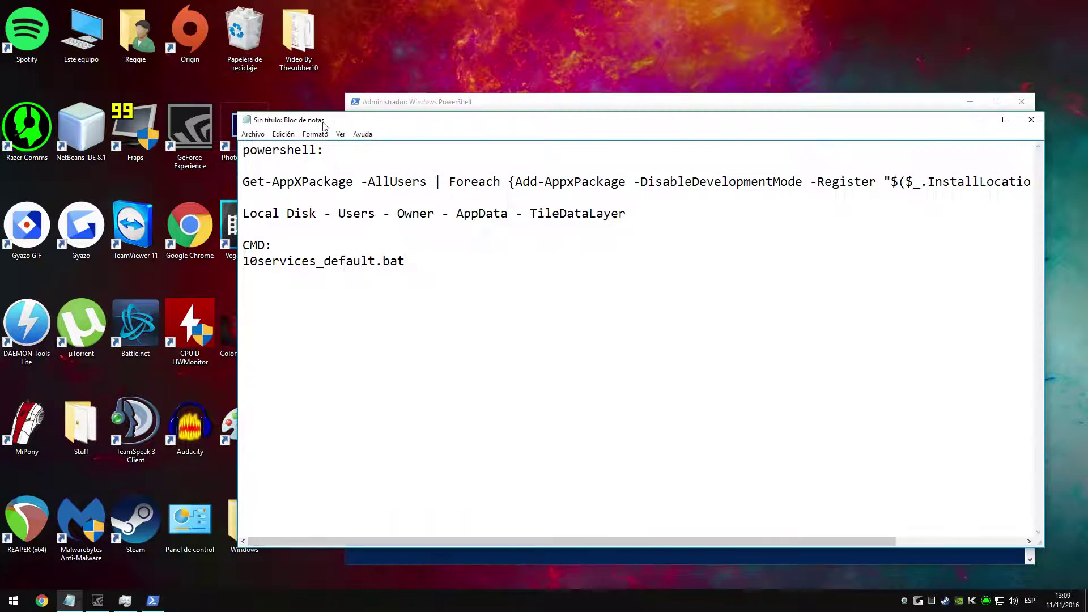
pyautogui.moveTo(244, 182); pyautogui.dragTo(1049, 185)
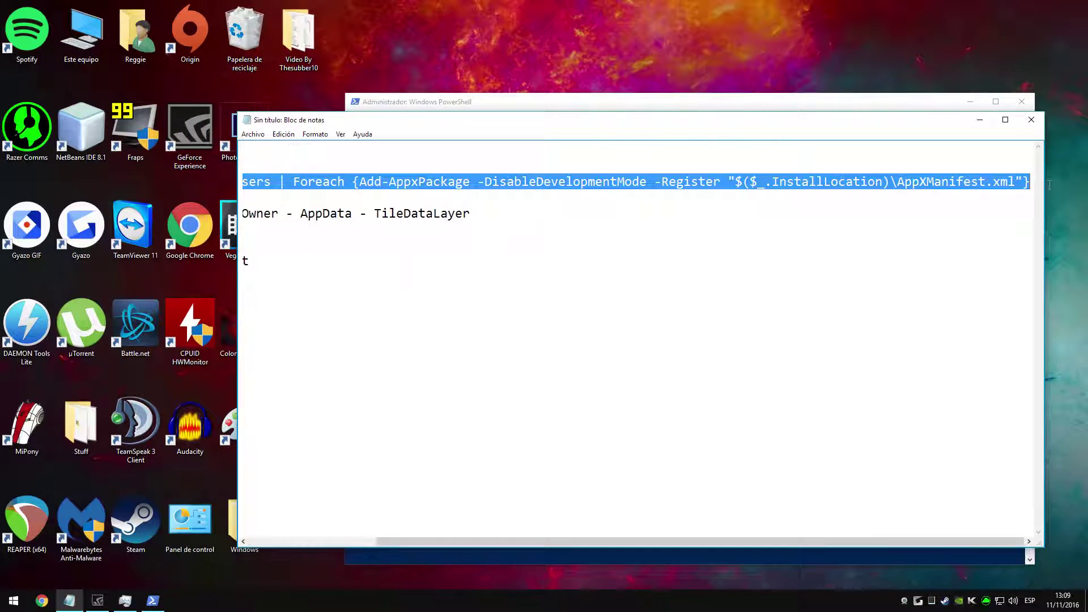
pyautogui.rightClick(1061, 182)
pyautogui.click(963, 214)
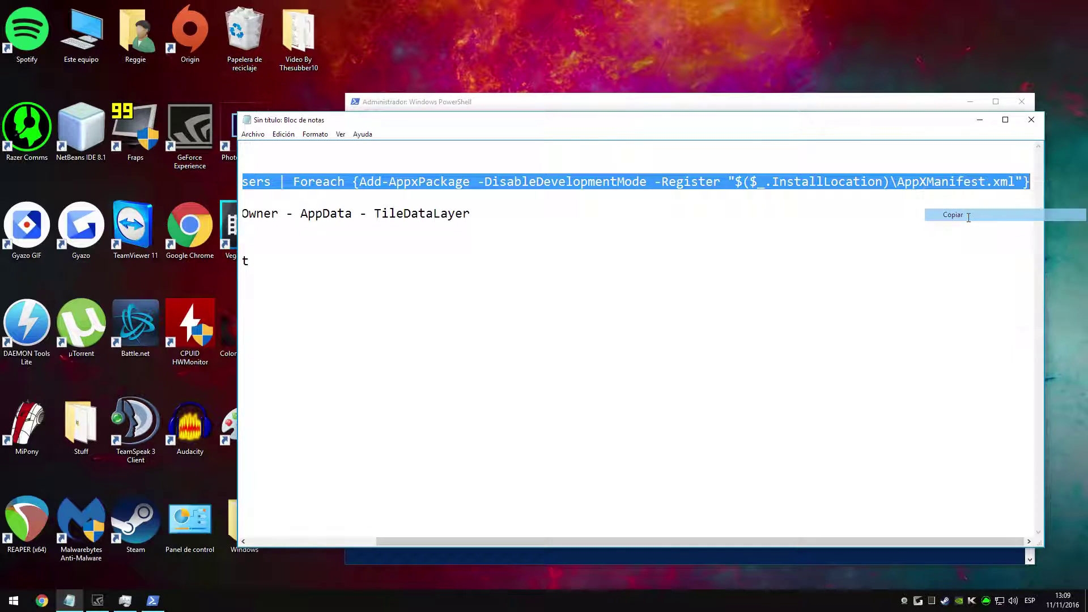
pyautogui.click(873, 107)
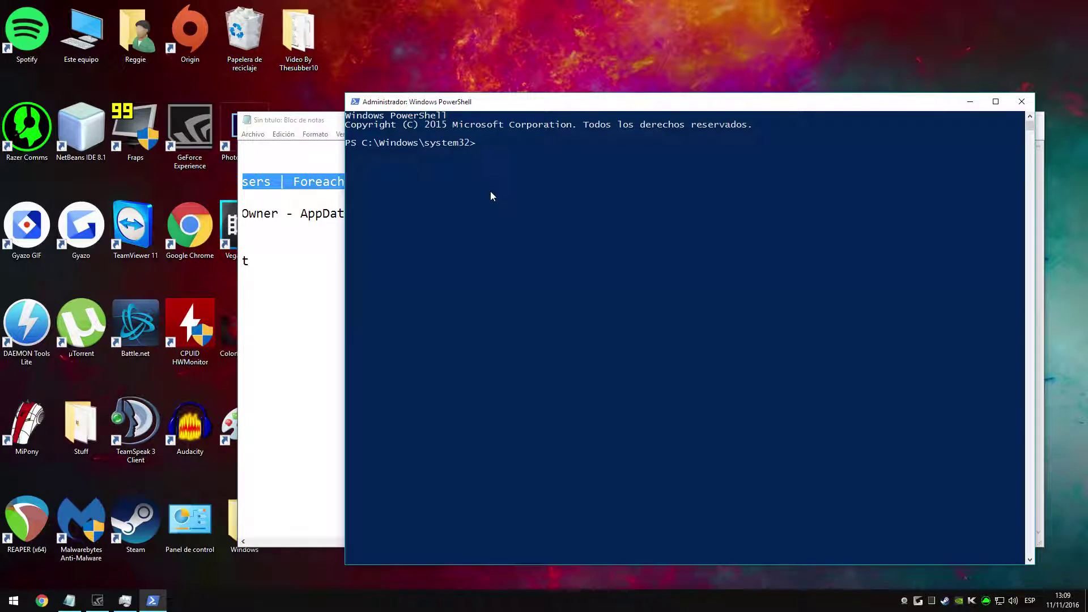
pyautogui.rightClick(529, 192)
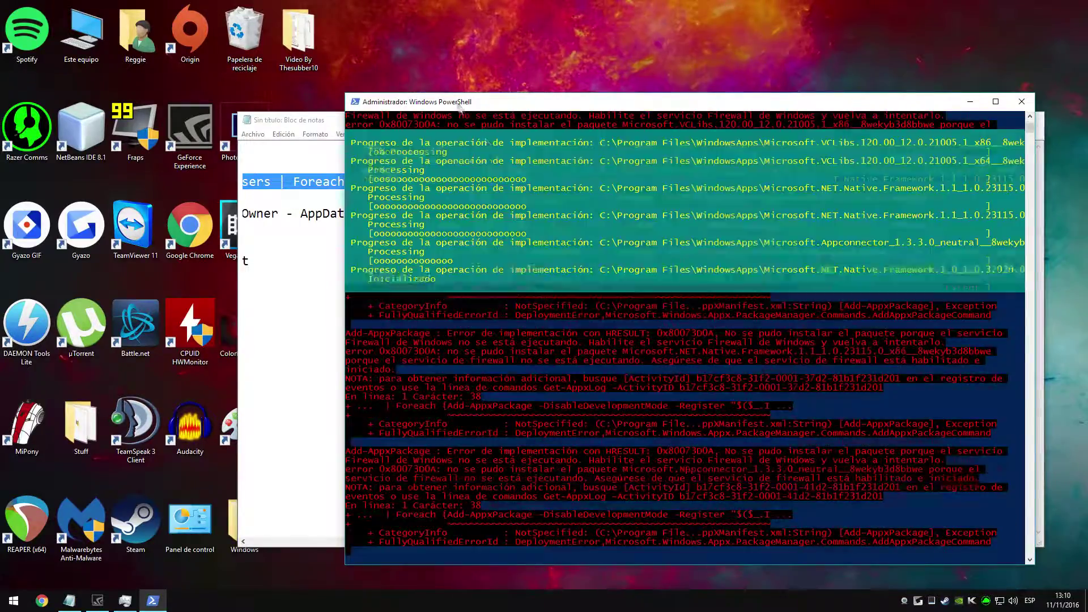
# Step: Let the re-registration command finish, then close the PowerShell window
pyautogui.moveTo(530, 101); pyautogui.dragTo(484, 76)
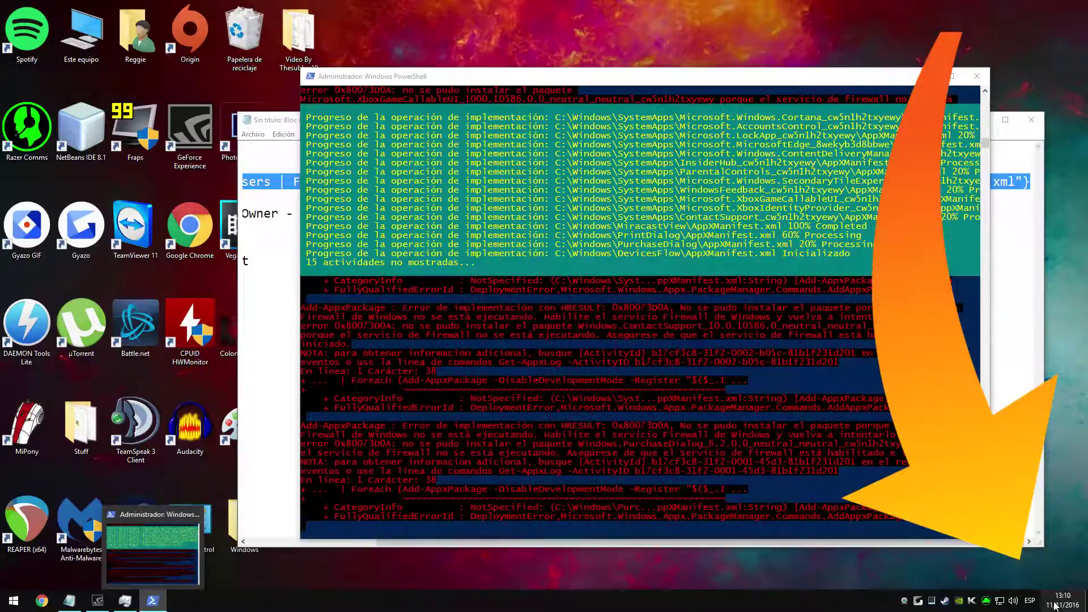
pyautogui.click(1029, 602)
pyautogui.click(1026, 605)
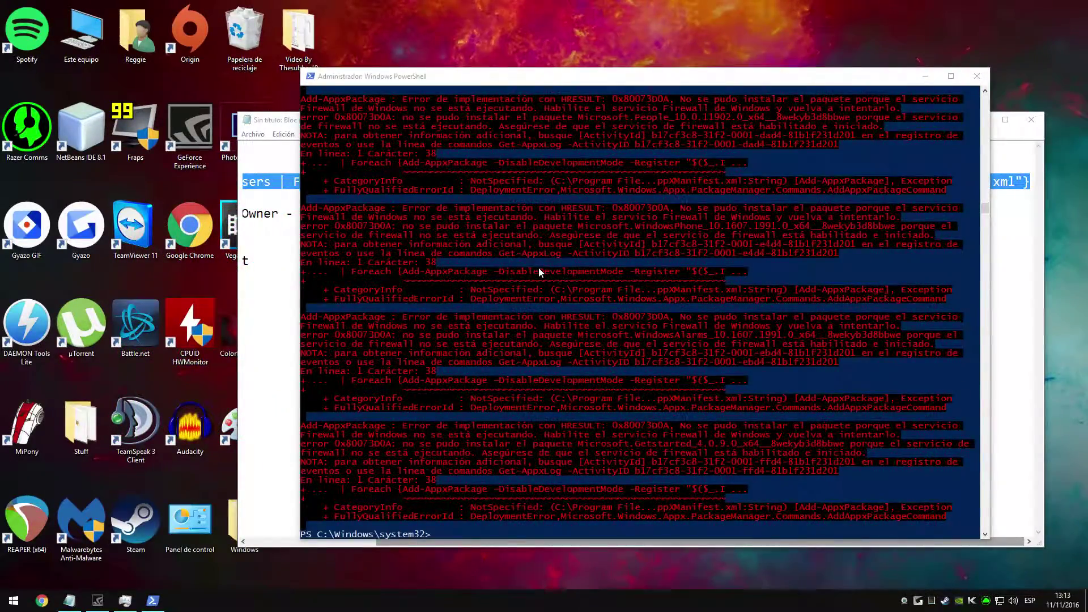
pyautogui.click(437, 450)
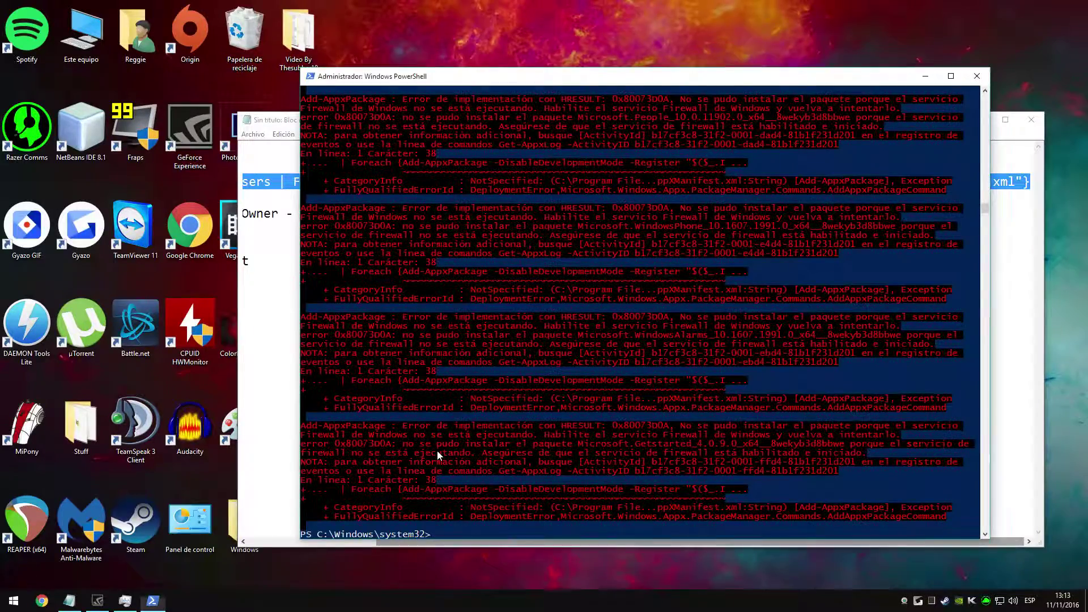
pyautogui.click(977, 79)
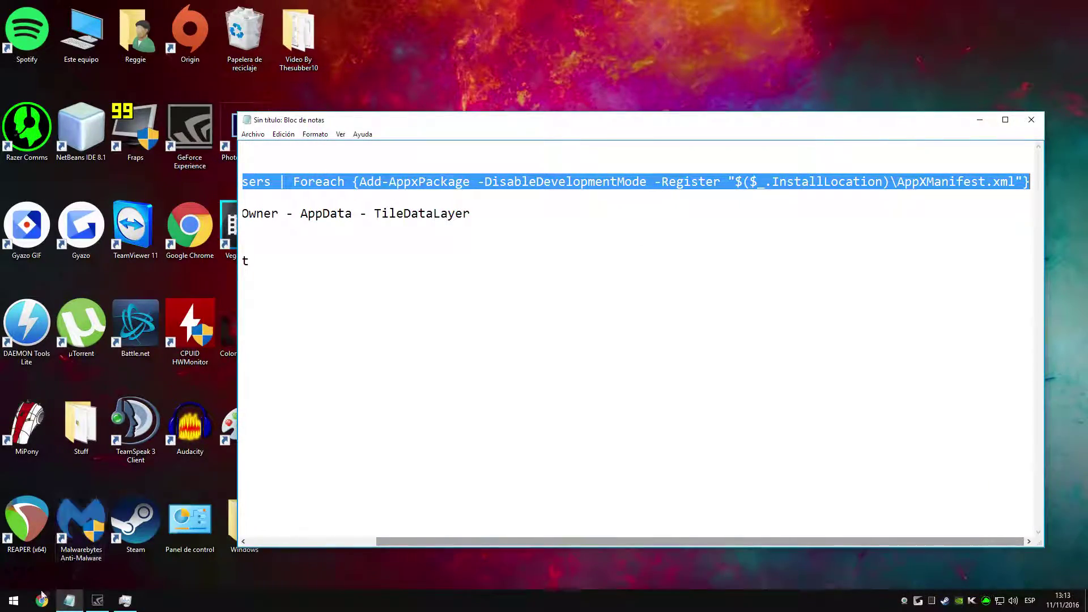
# Step: Browse to C:\Usuarios\Administrador and turn on display of hidden items
pyautogui.click(10, 605)
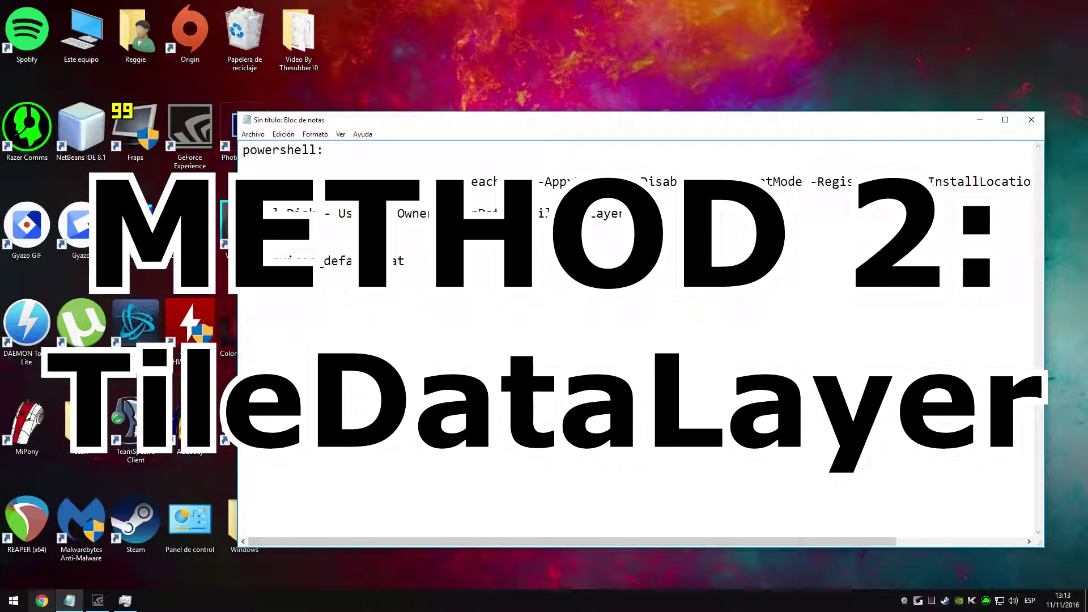
pyautogui.doubleClick(88, 48)
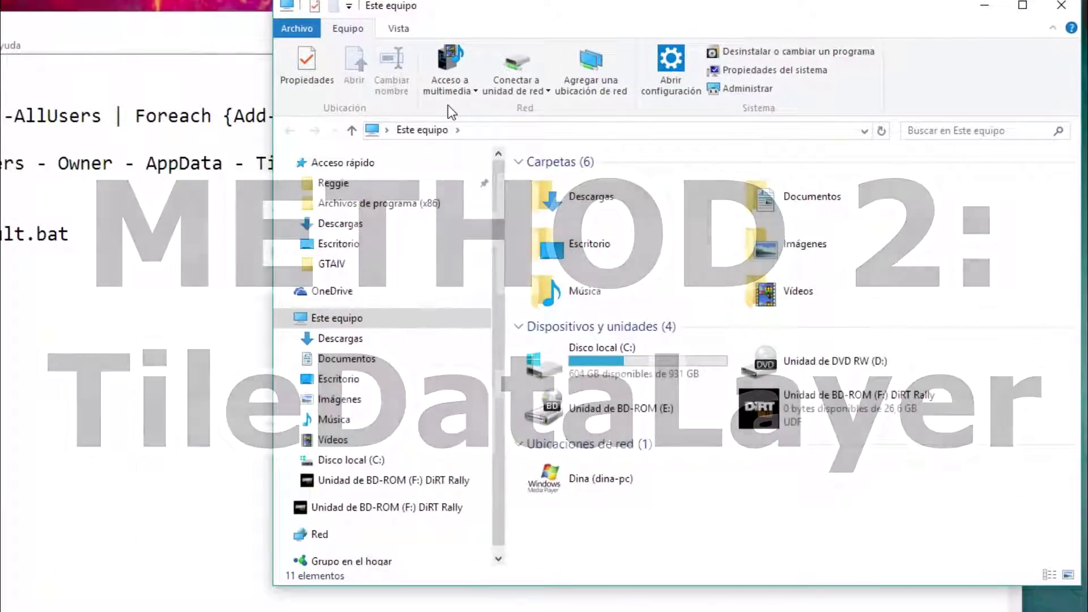
pyautogui.moveTo(481, 18); pyautogui.dragTo(486, 1)
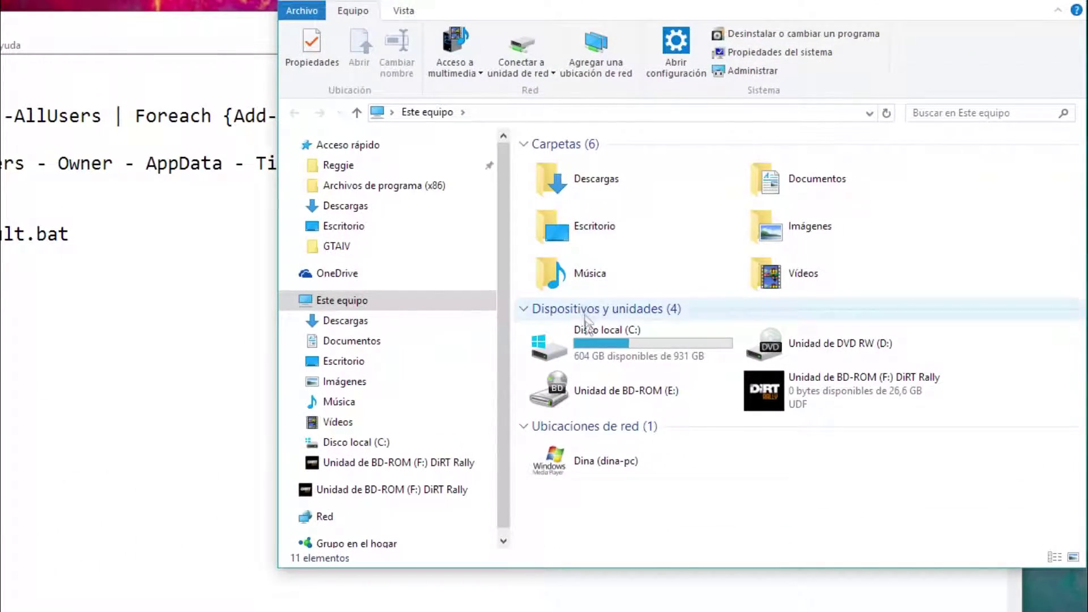
pyautogui.click(590, 360)
pyautogui.doubleClick(590, 359)
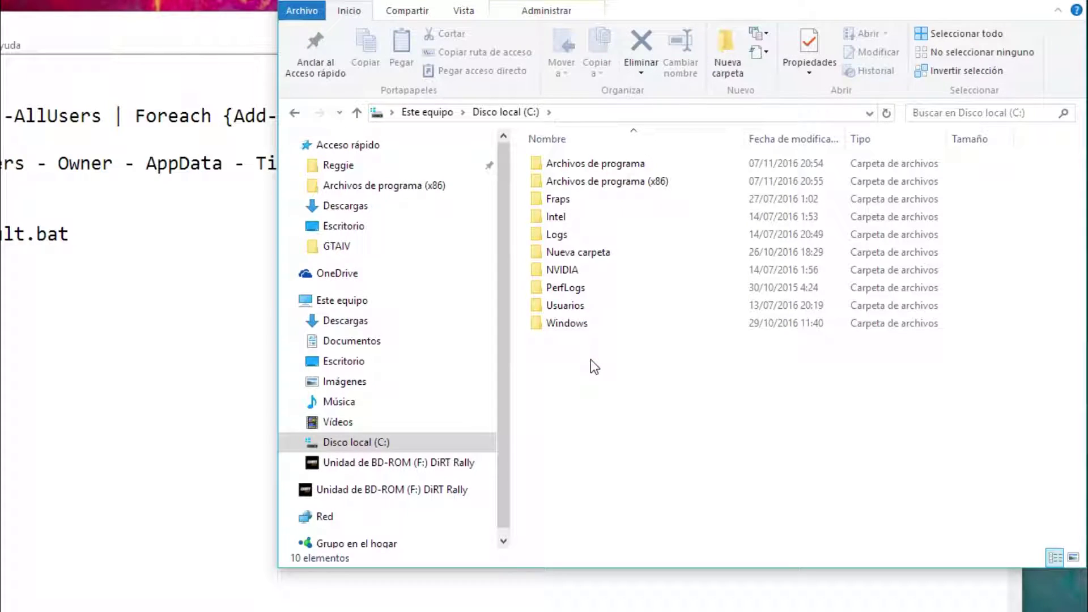
pyautogui.doubleClick(577, 304)
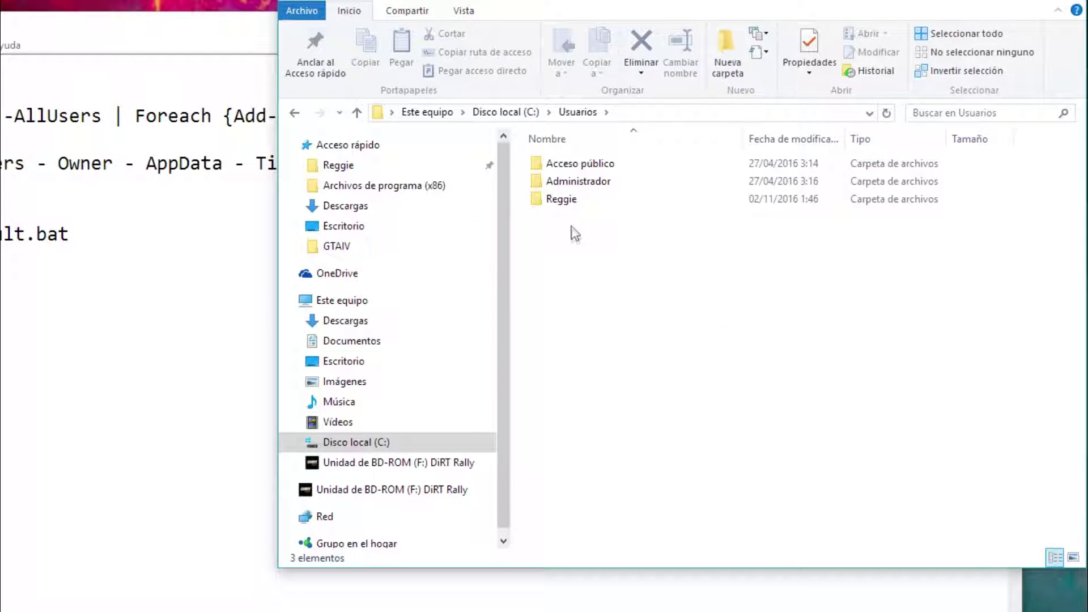
pyautogui.click(576, 184)
pyautogui.doubleClick(573, 182)
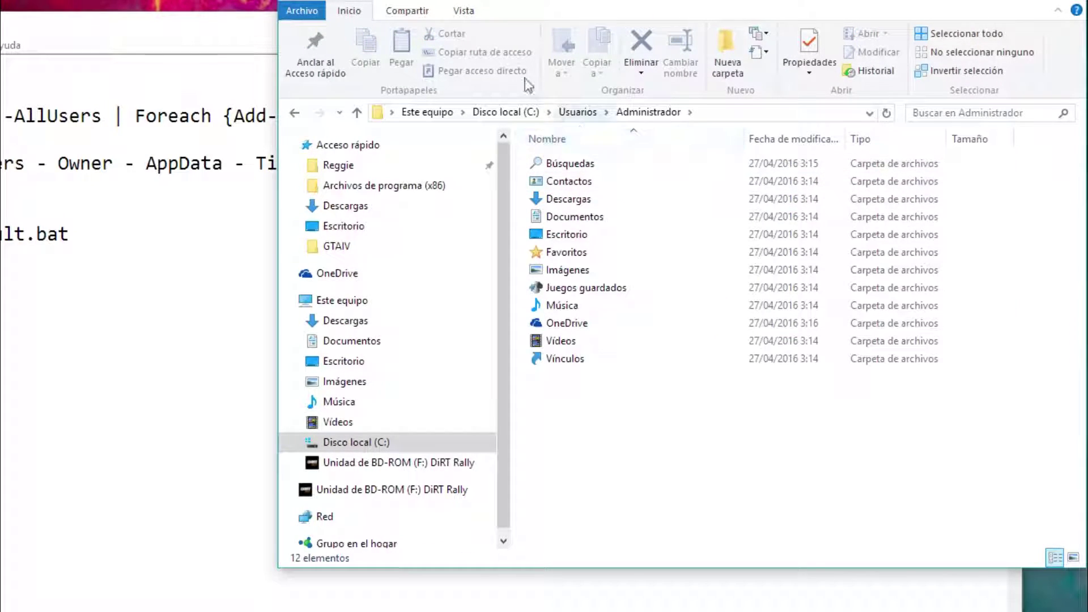
pyautogui.click(465, 11)
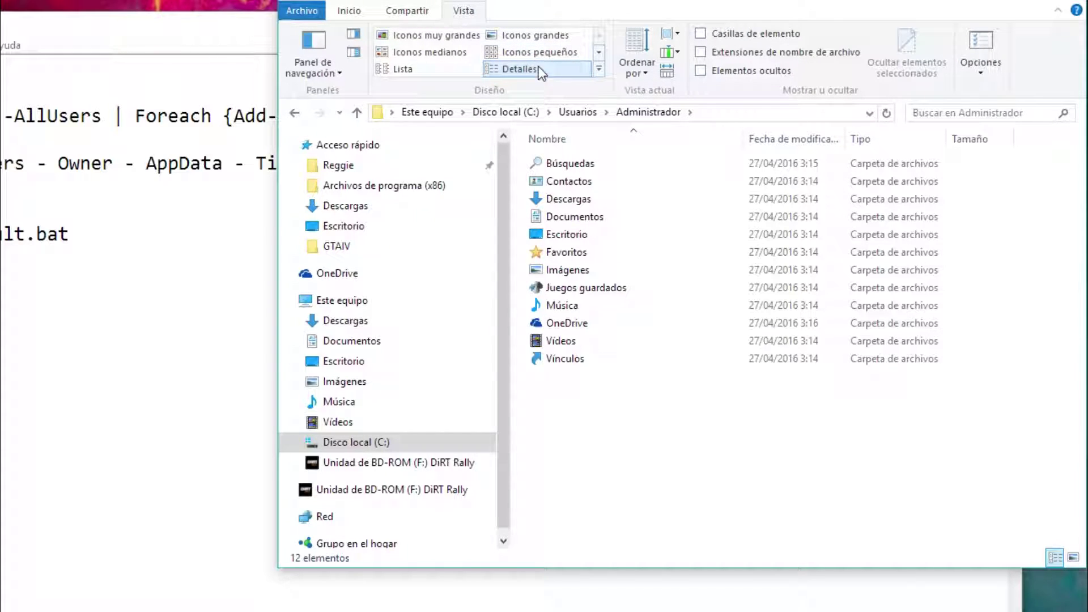
pyautogui.click(723, 70)
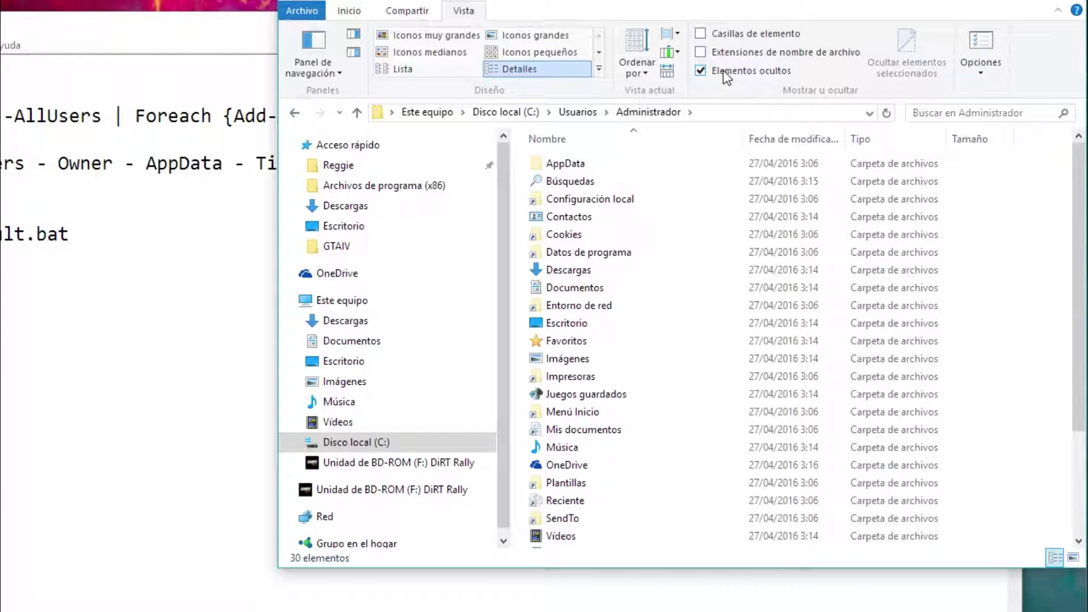
# Step: In AppData\Local, rename the TileDataLayer folder to 'TileDataLayer asd'
pyautogui.doubleClick(665, 163)
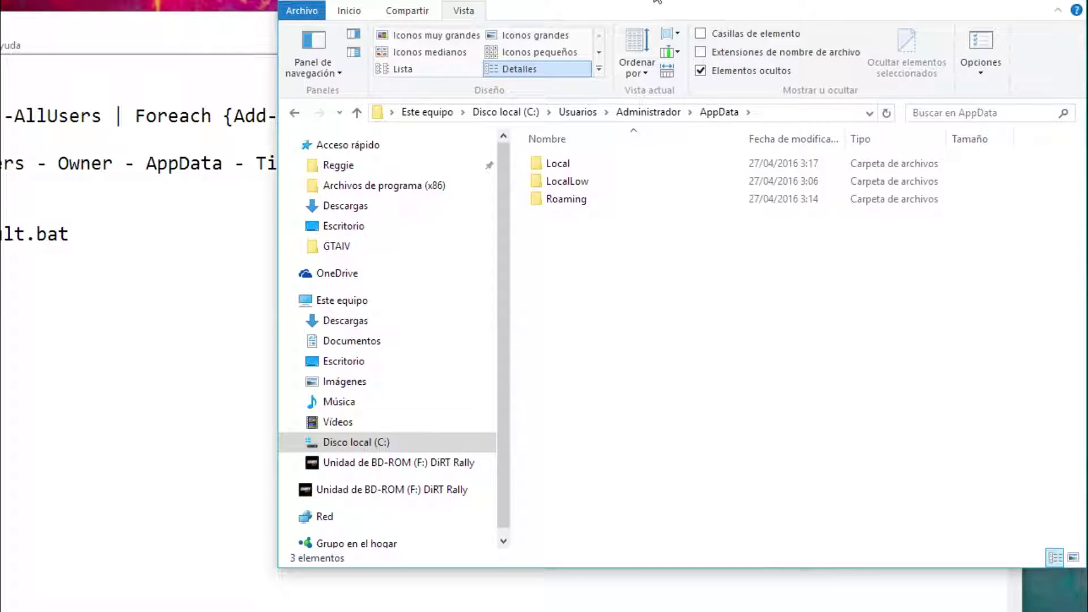
pyautogui.doubleClick(615, 157)
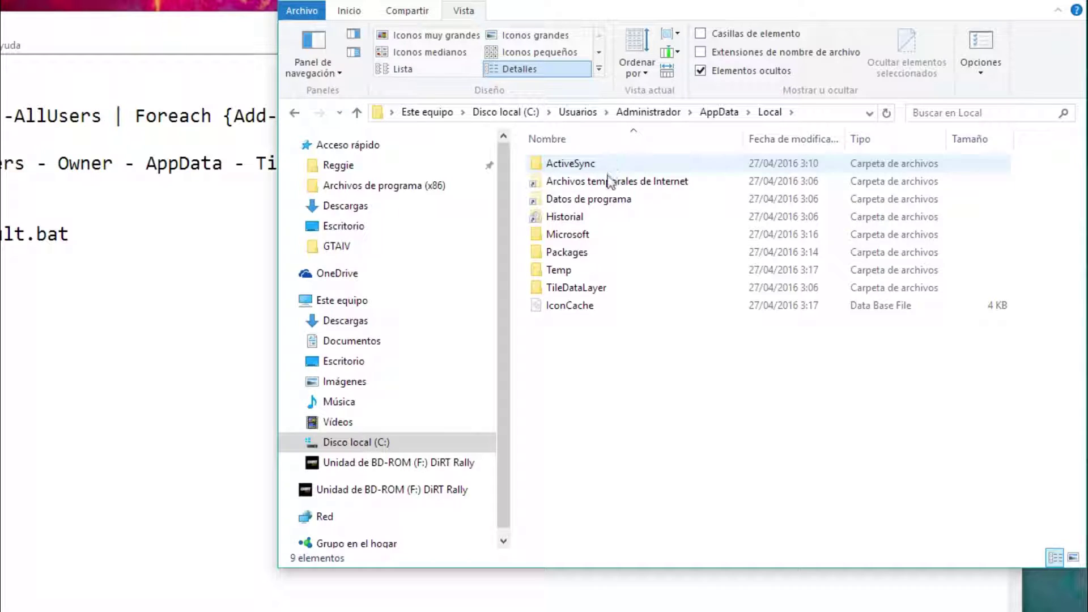
pyautogui.click(567, 289)
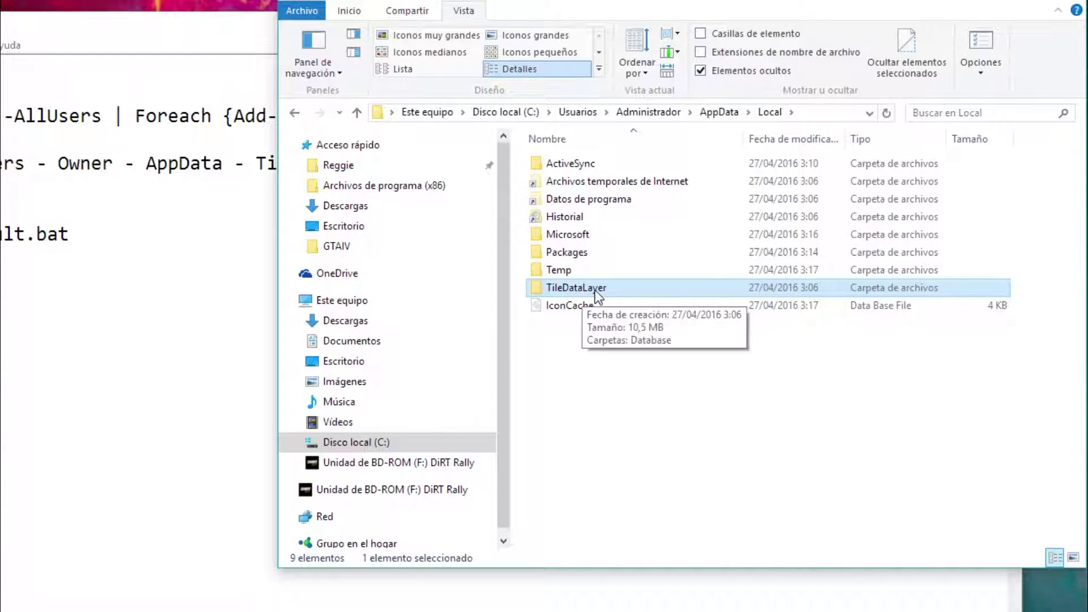
pyautogui.click(613, 290)
pyautogui.write('asd')
pyautogui.press('Return')
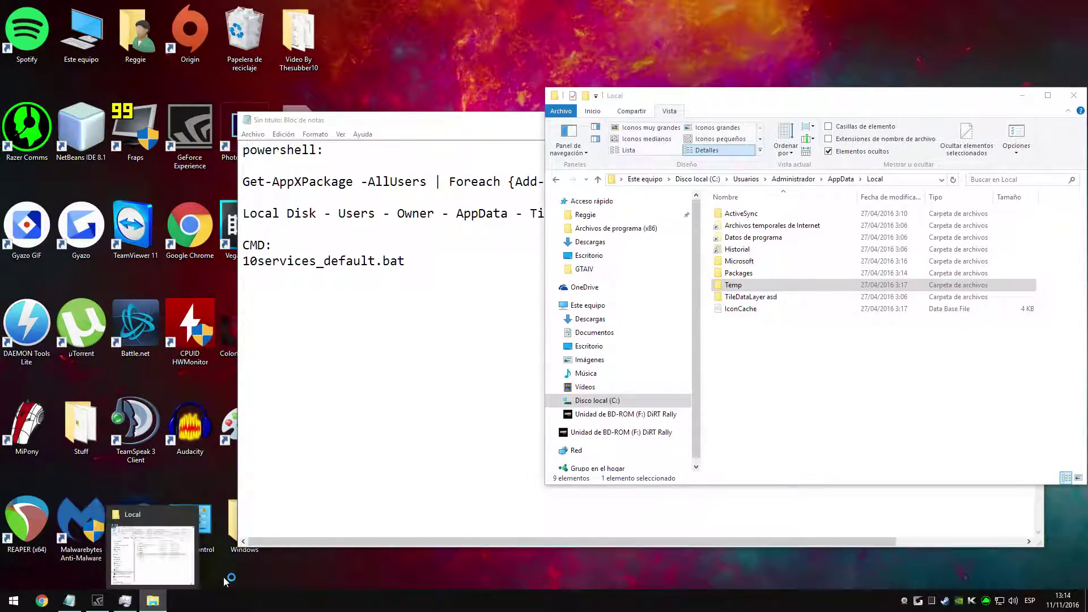
pyautogui.click(336, 533)
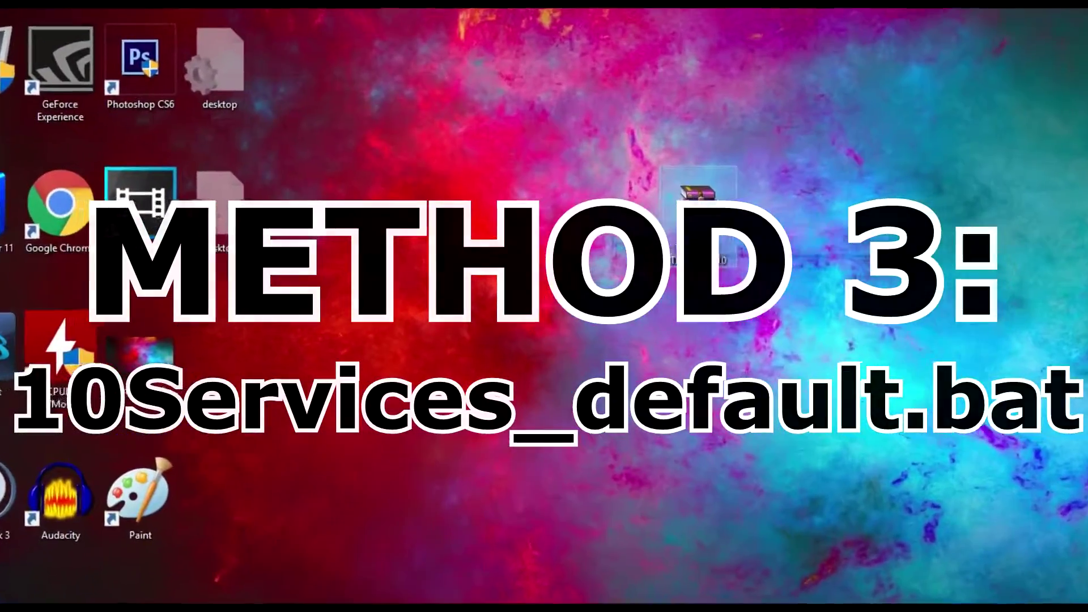
# Step: Extract the Taskbar fix Thesubber10 archive with its password and place the folder beside it
pyautogui.rightClick(677, 210)
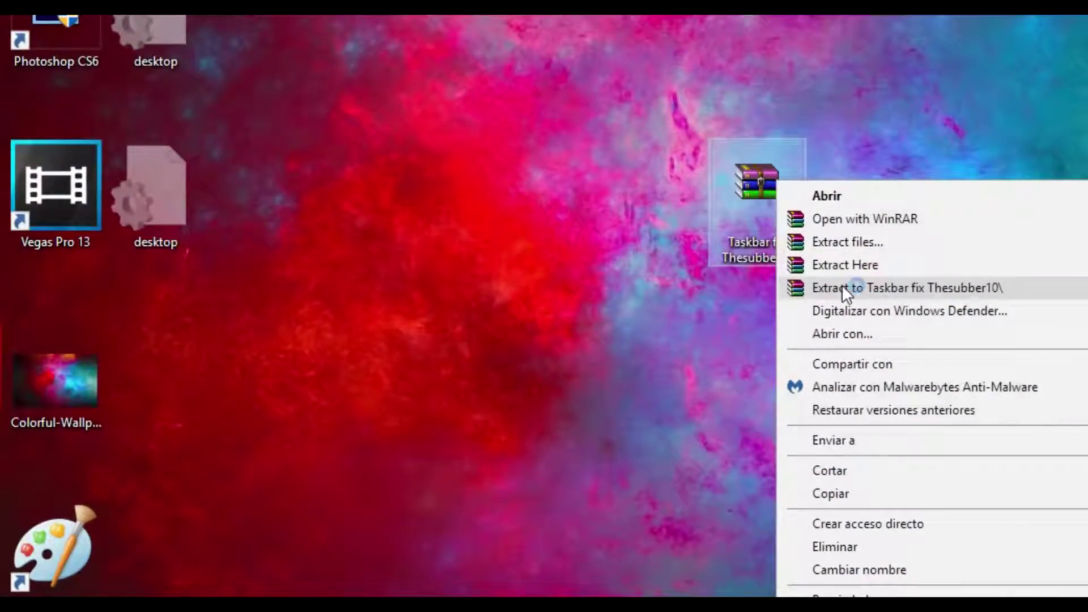
pyautogui.click(841, 288)
pyautogui.write('thesubber10')
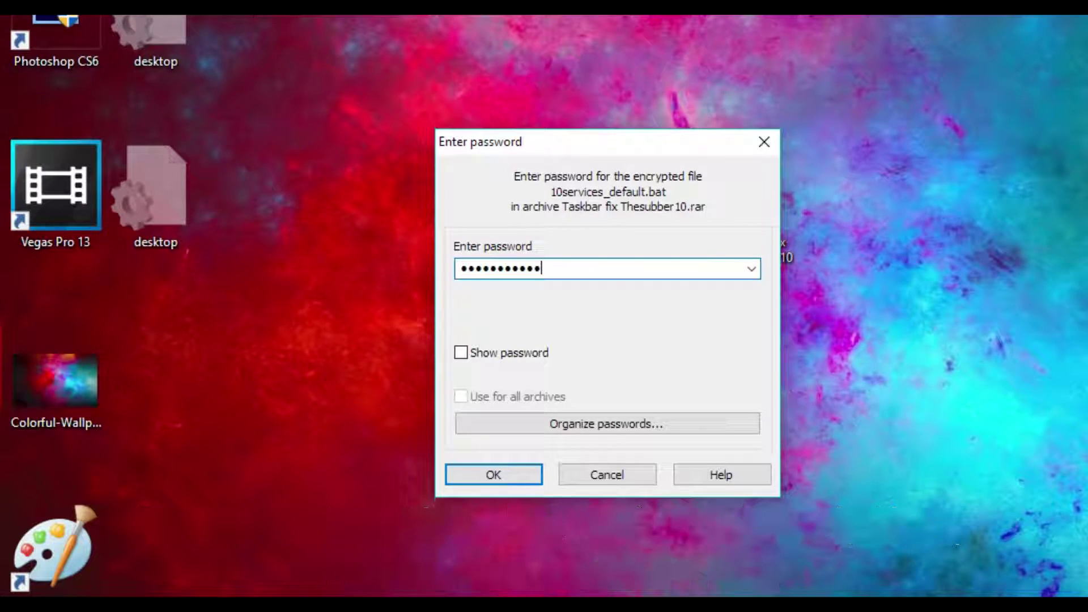
pyautogui.press('Return')
pyautogui.moveTo(164, 368); pyautogui.dragTo(887, 228)
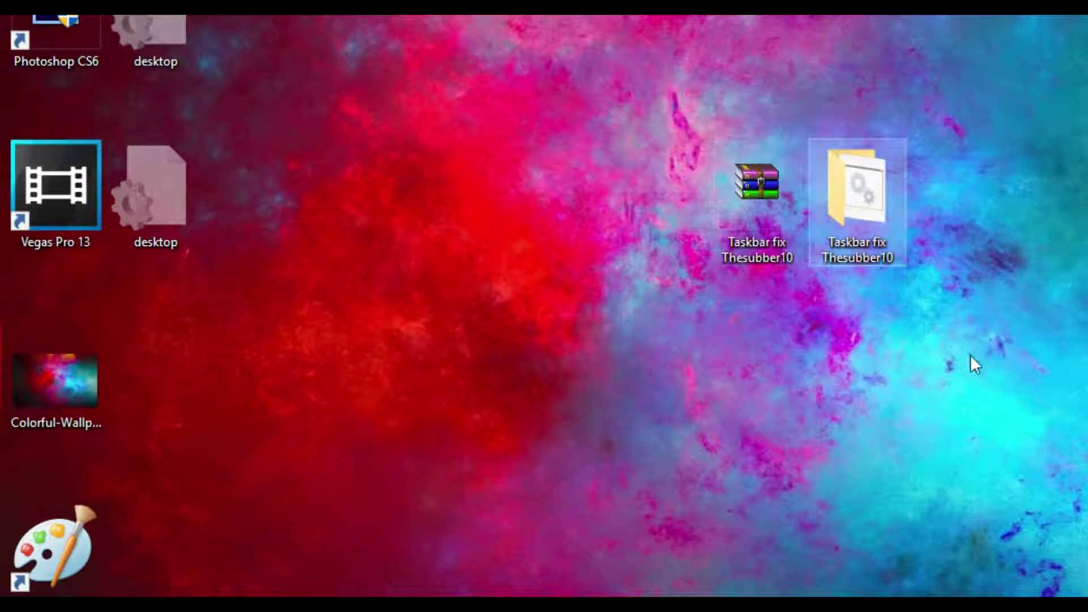
pyautogui.doubleClick(853, 242)
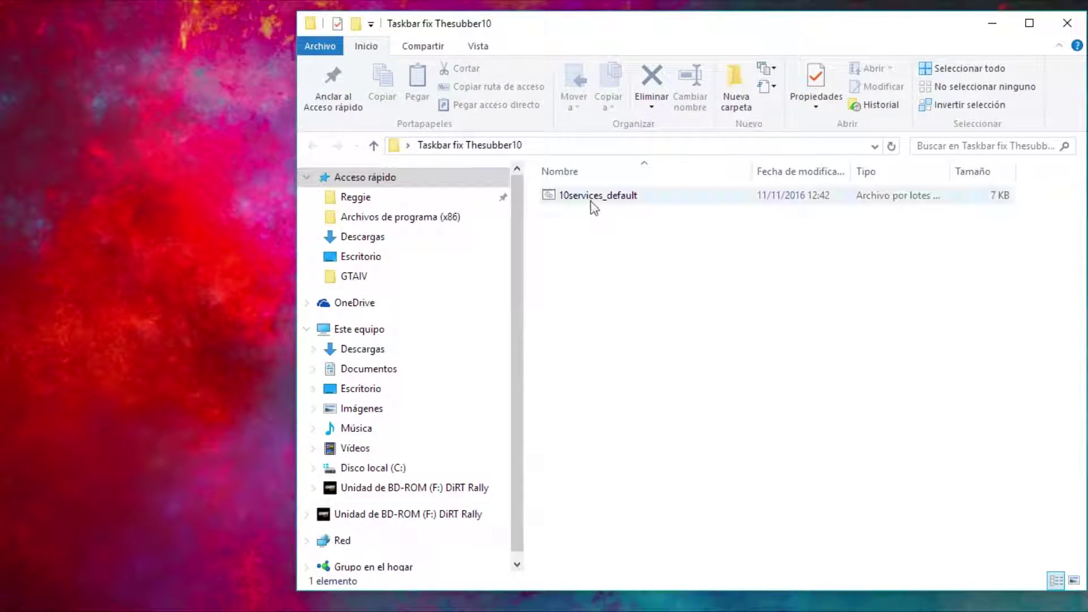
# Step: Copy the 10services_default file from the extracted folder
pyautogui.click(590, 198)
pyautogui.rightClick(591, 198)
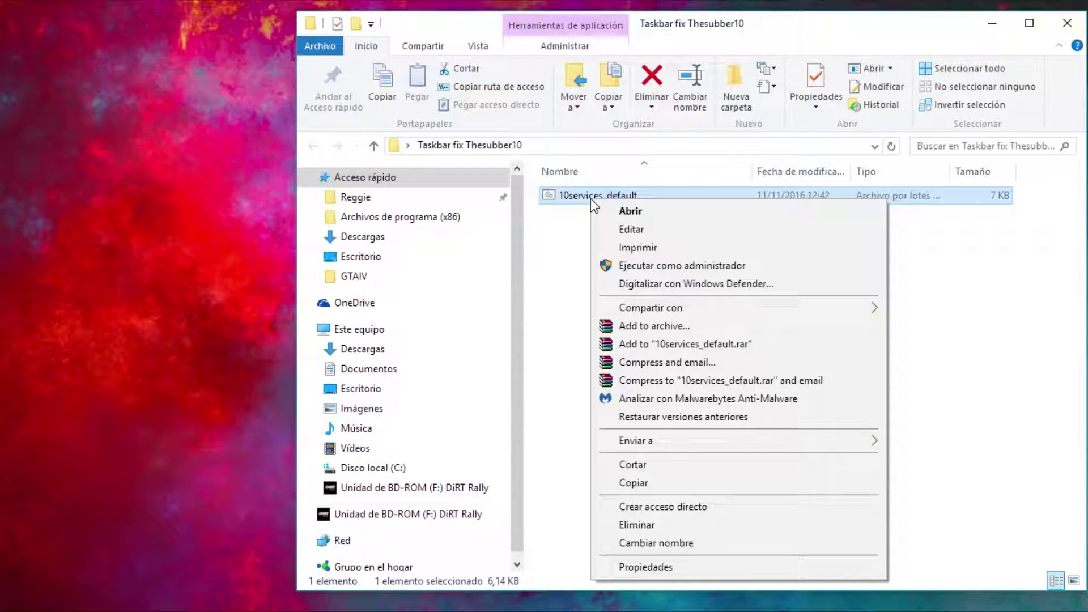
pyautogui.click(628, 484)
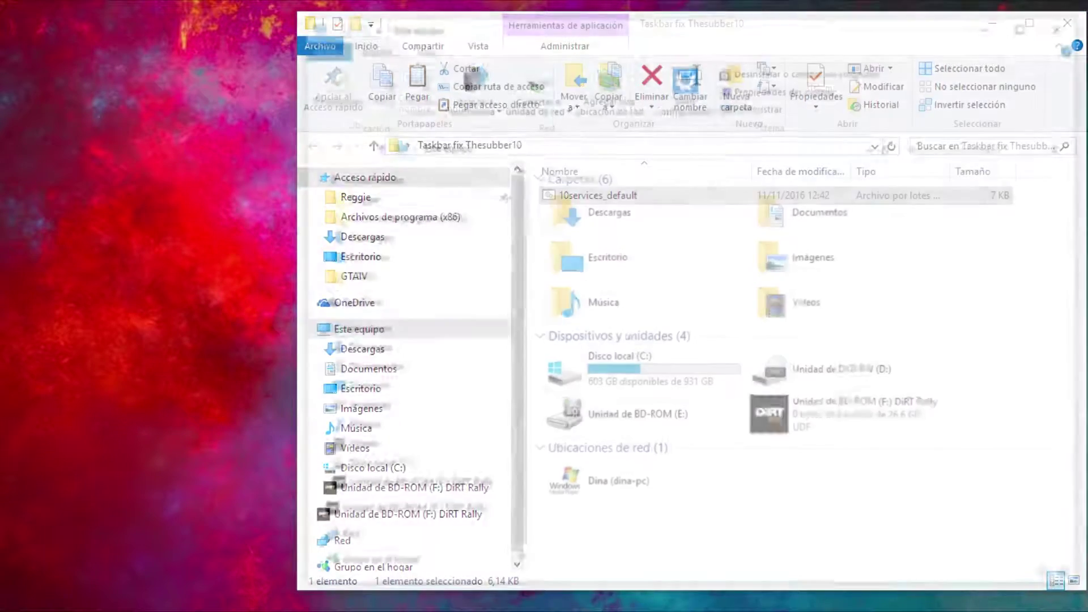
# Step: Paste 10services_default into C:\Windows\System32, granting administrator permission
pyautogui.doubleClick(614, 366)
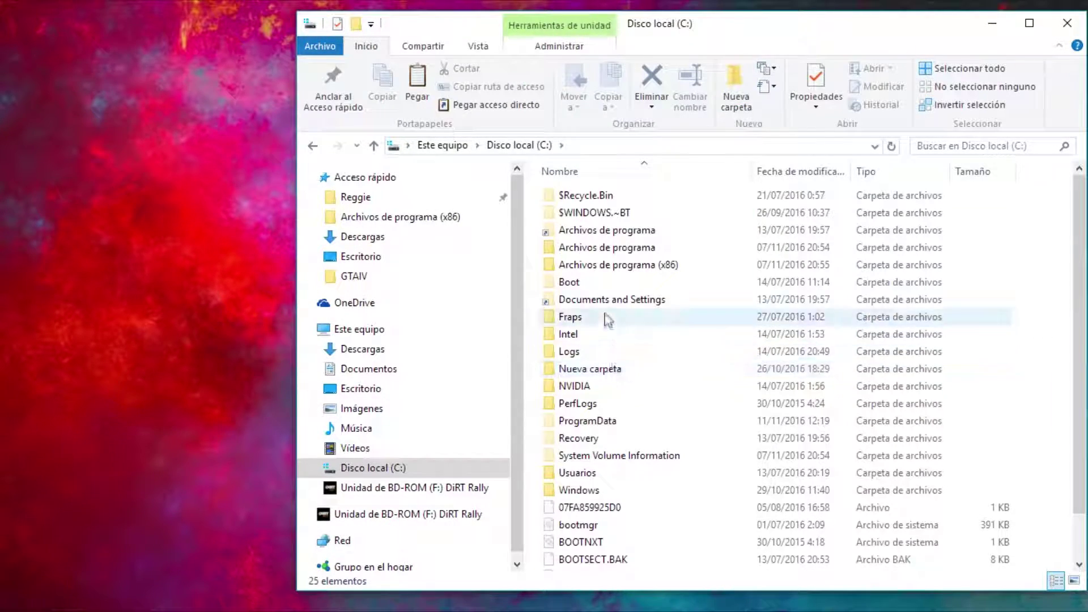
pyautogui.doubleClick(616, 489)
pyautogui.click(614, 301)
pyautogui.write('system')
pyautogui.doubleClick(611, 400)
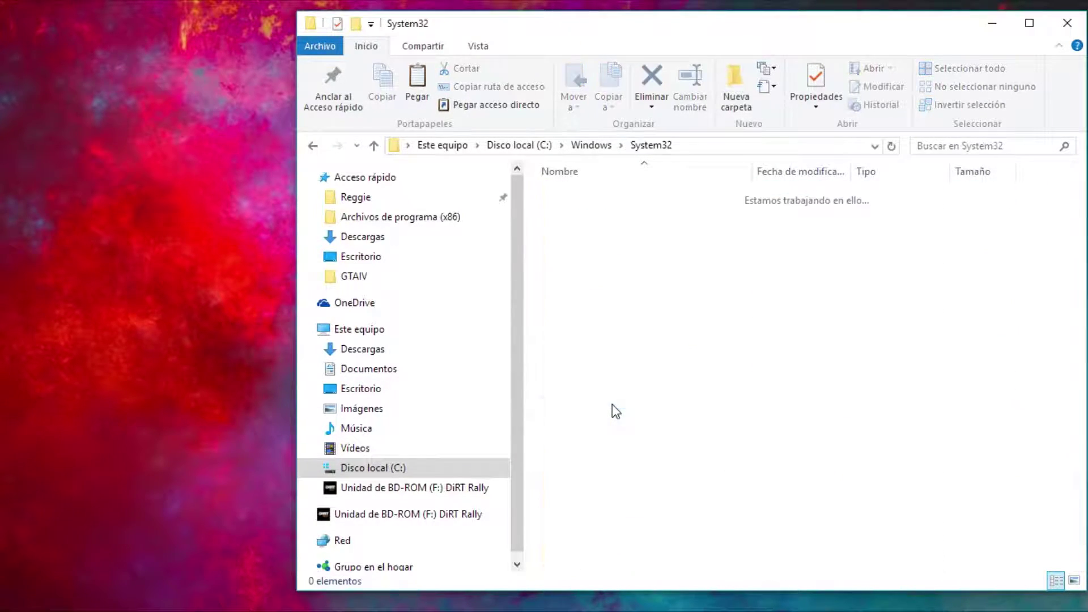
pyautogui.rightClick(1037, 289)
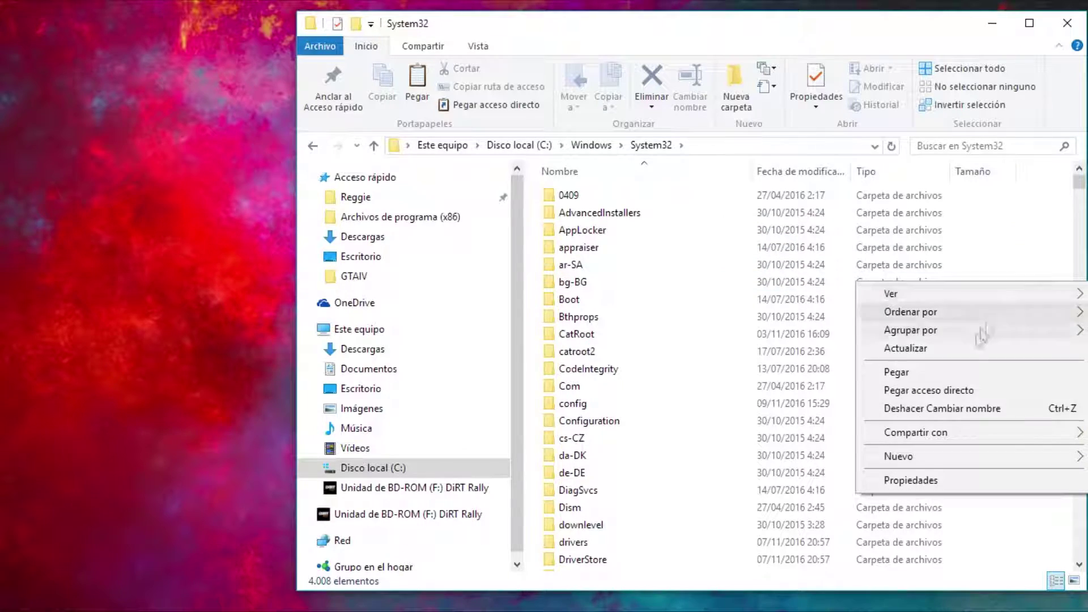
pyautogui.click(919, 389)
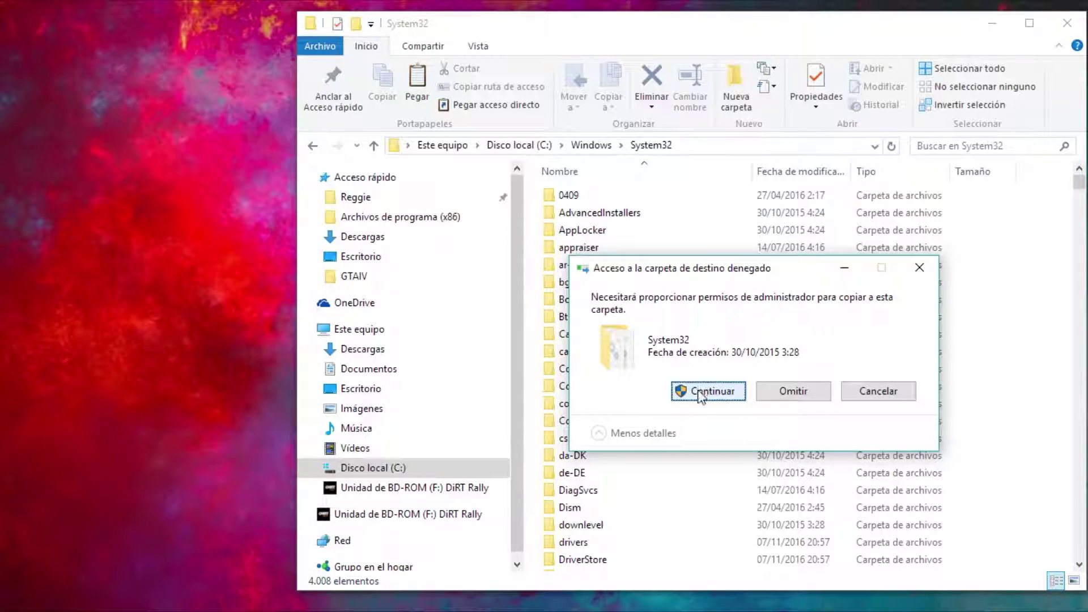
pyautogui.click(699, 392)
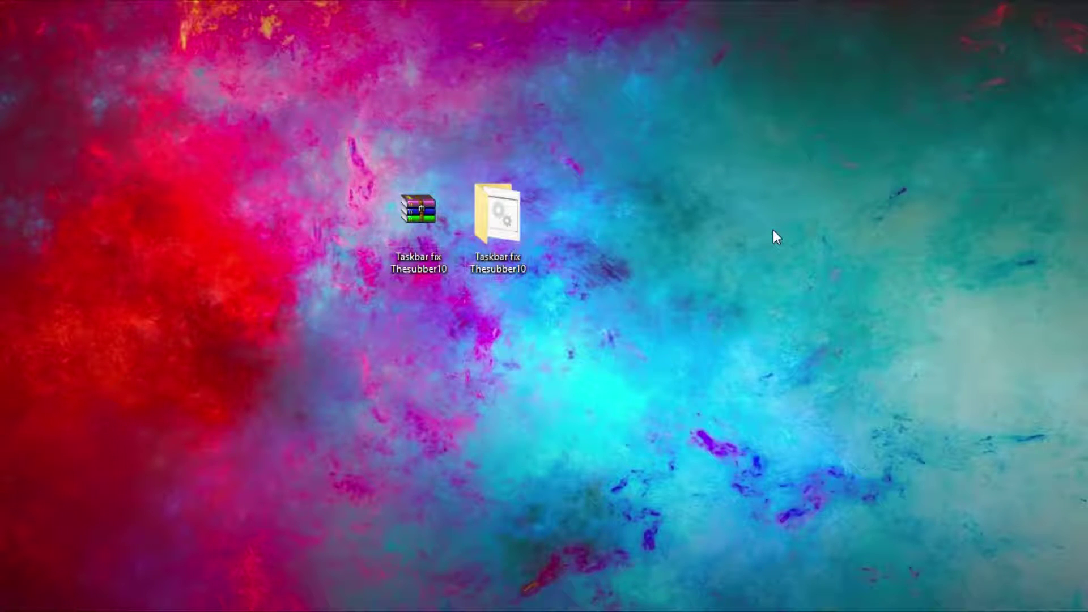
# Step: From Task Manager, run 'cmd' as a new task with administrative privileges
pyautogui.hotkey('ctrl', 'shift', 'Escape')
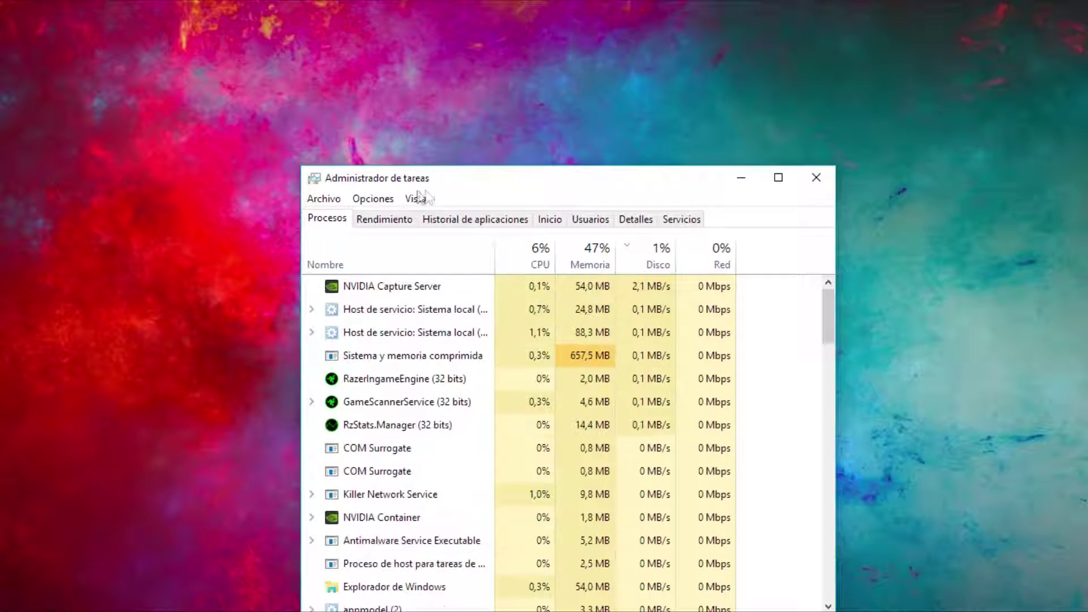
pyautogui.click(334, 199)
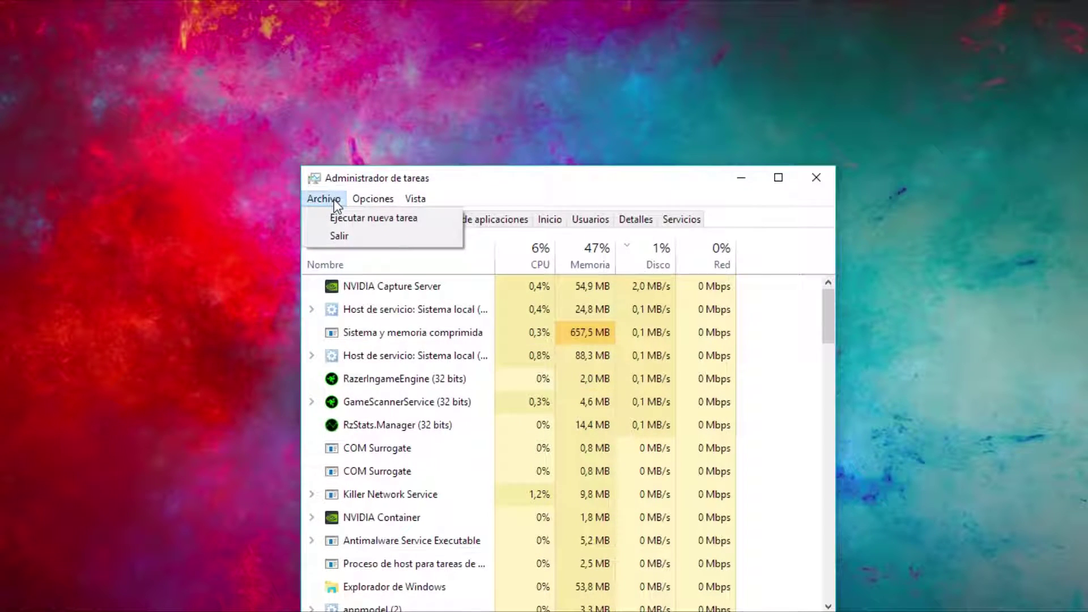
pyautogui.click(343, 220)
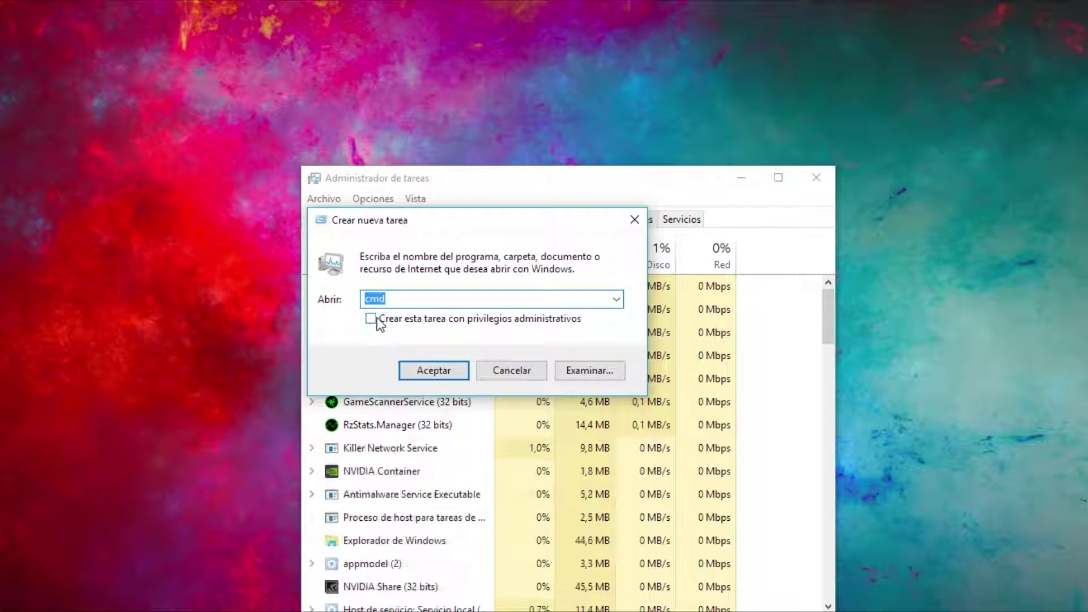
pyautogui.click(372, 319)
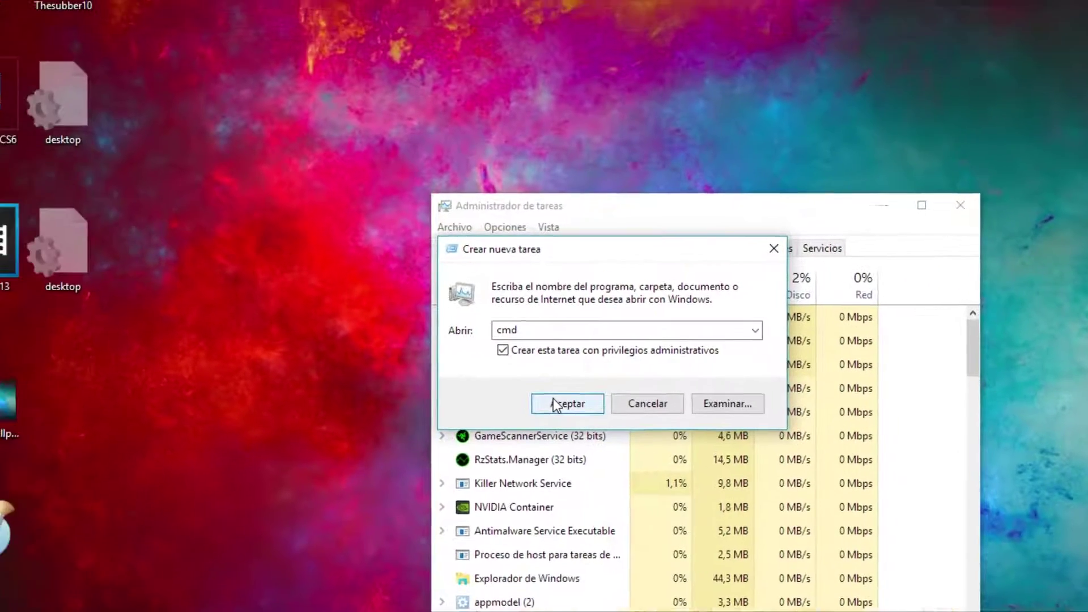
pyautogui.click(553, 403)
# Step: Check the notes, then run 10services_default.bat in the administrator console
pyautogui.click(423, 293)
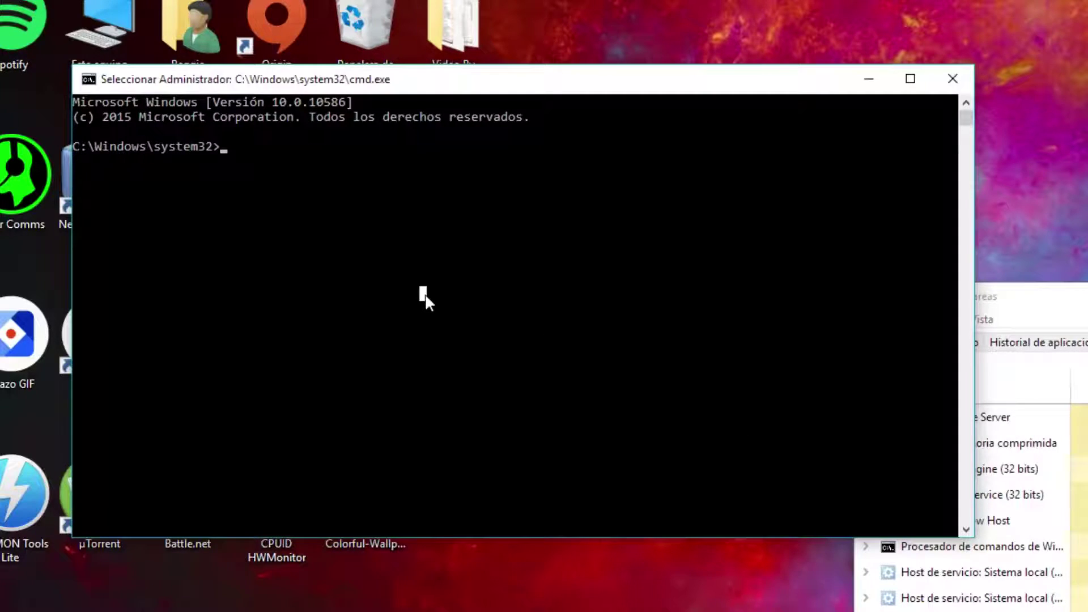
pyautogui.hotkey('alt', 'Tab')
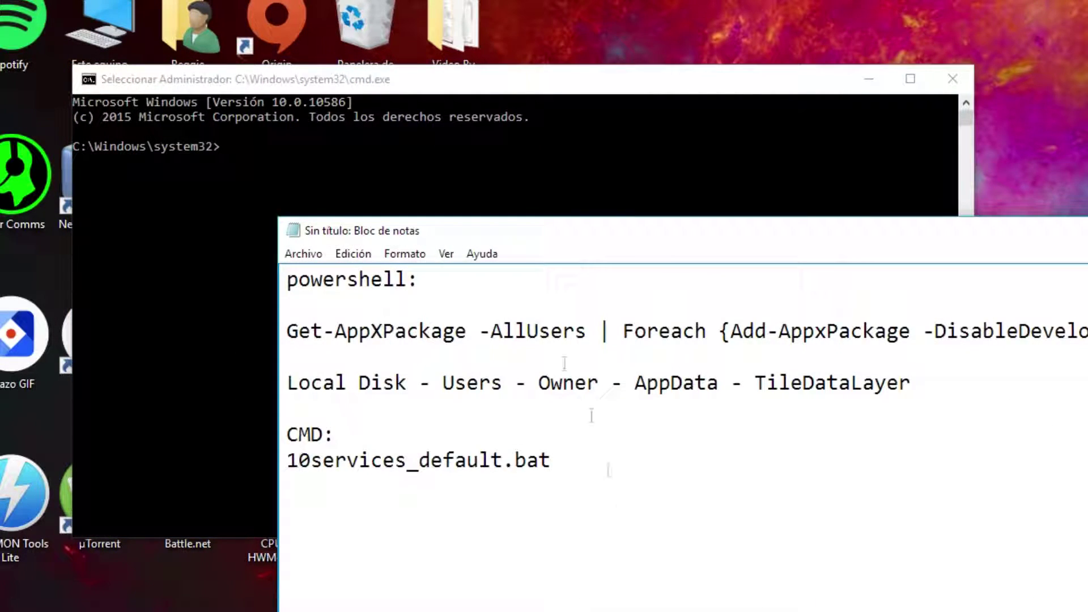
pyautogui.hotkey('alt', 'Tab')
pyautogui.write('10se')
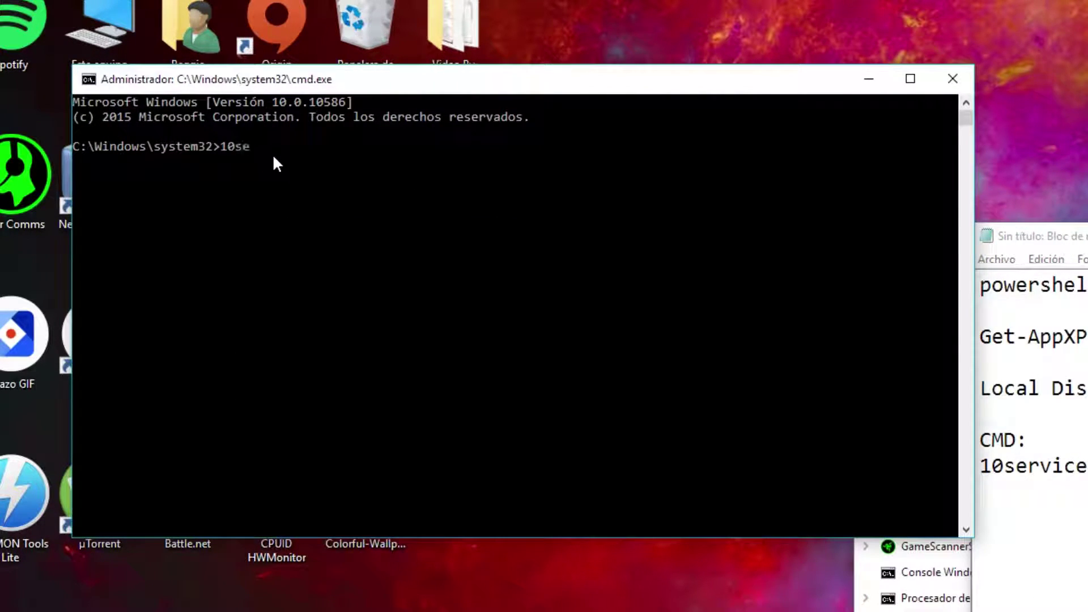
pyautogui.write('rvices_default.bat')
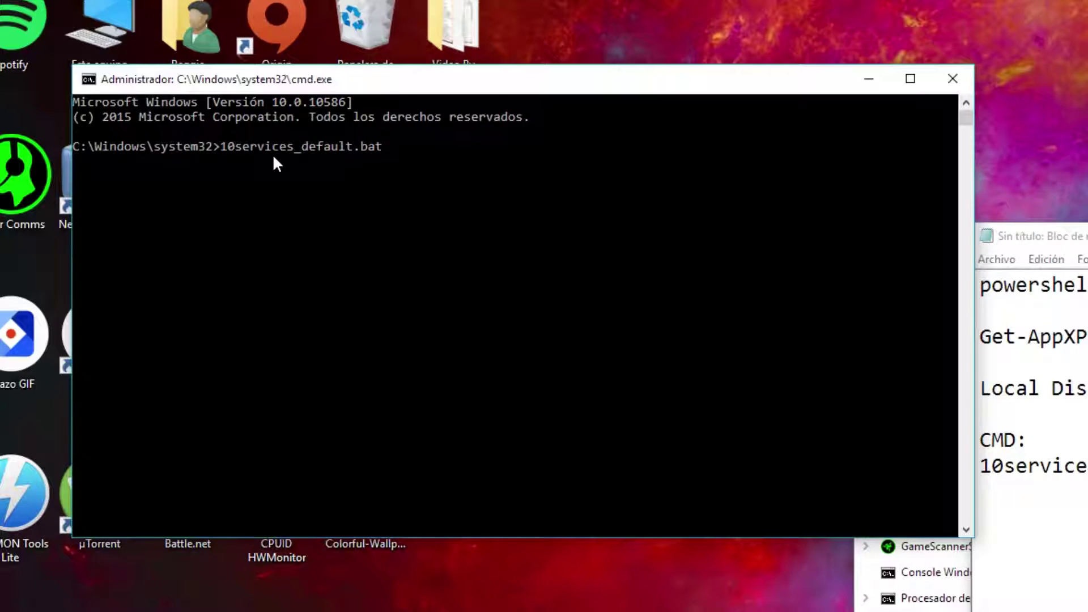
pyautogui.press('Return')
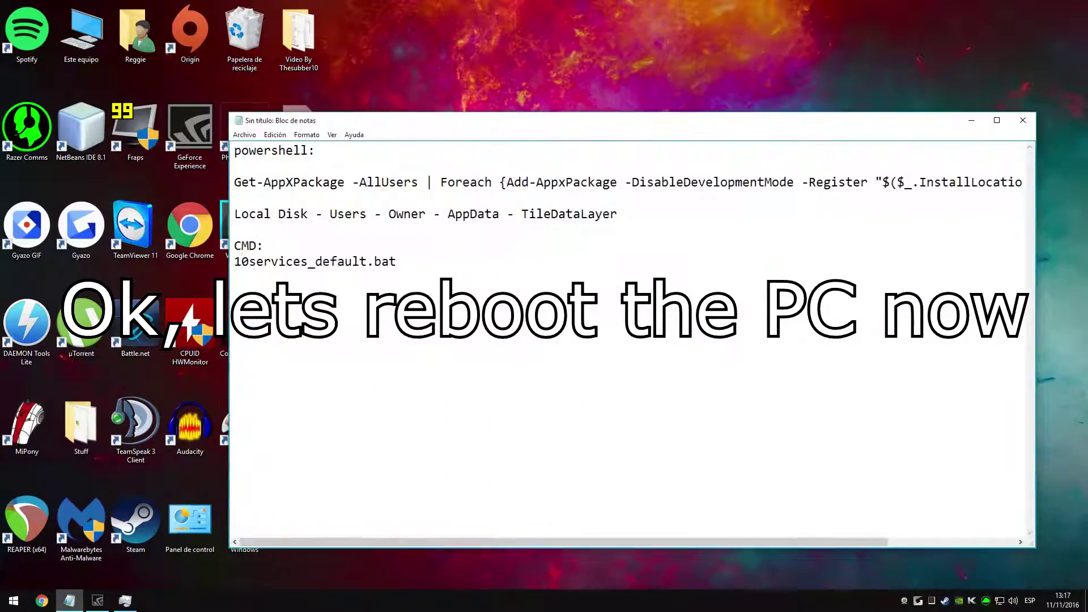
# Step: Close the notes without saving and restart the PC via the Alt+F4 shutdown dialog
pyautogui.click(1023, 120)
pyautogui.click(577, 294)
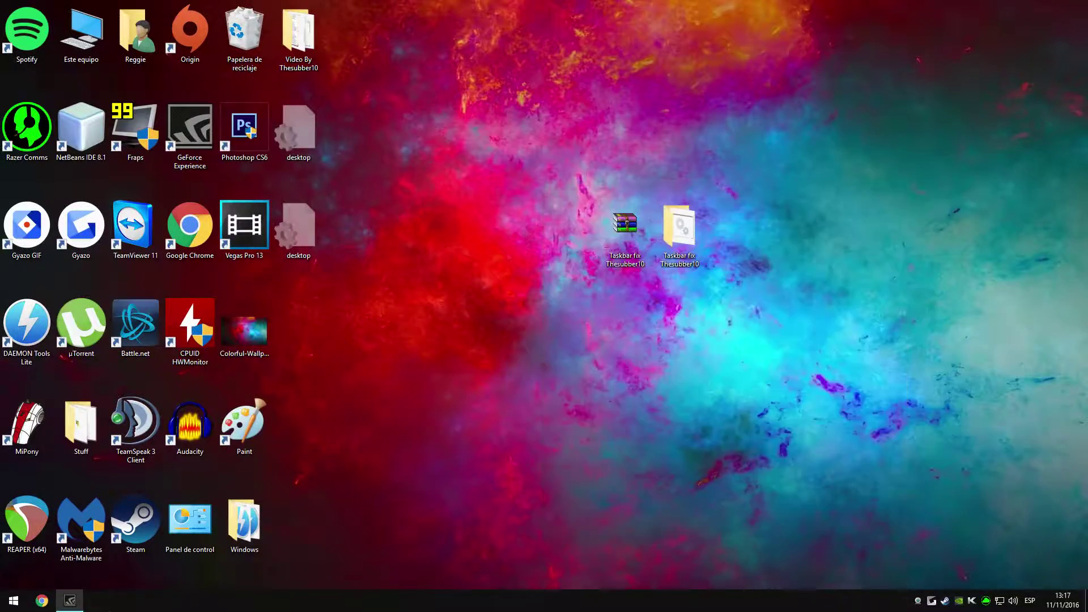
pyautogui.hotkey('alt', 'F4')
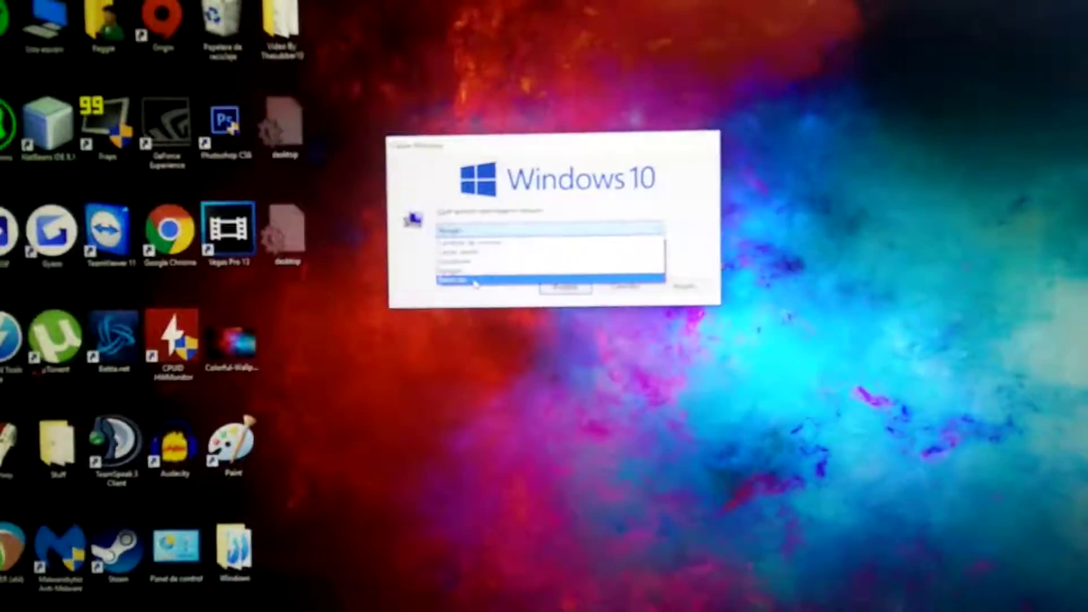
pyautogui.click(481, 274)
pyautogui.click(568, 287)
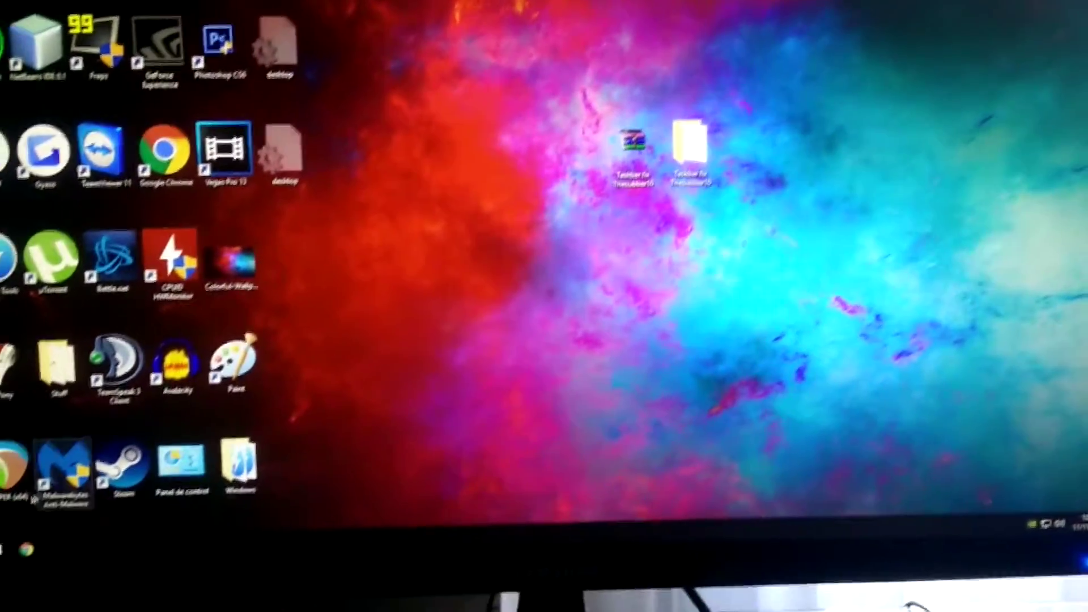
# Step: Open and close the Start menu several times to confirm it works after the restart
pyautogui.press('super')
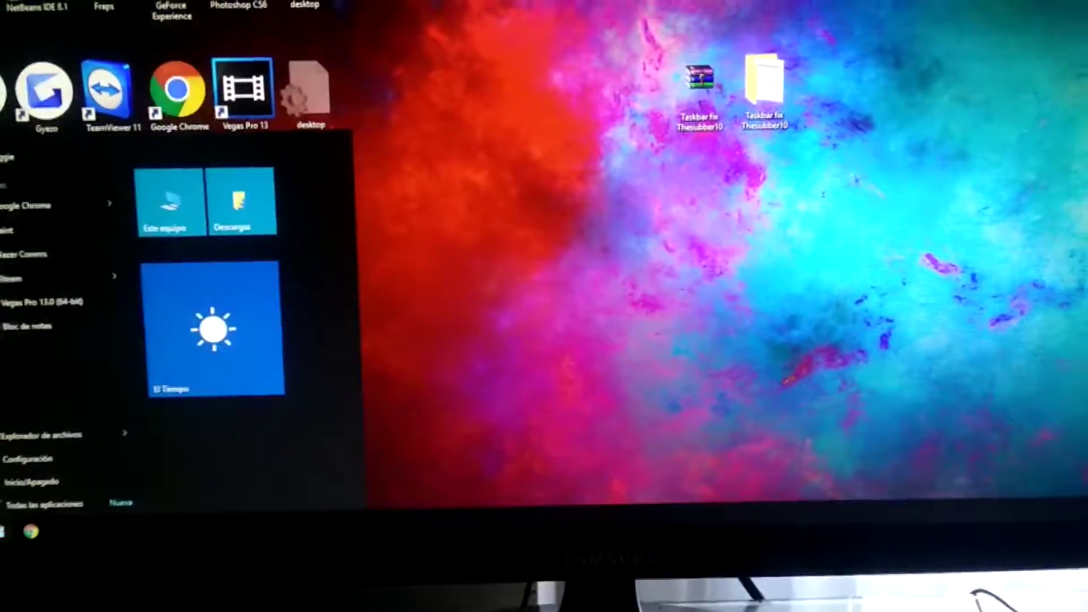
pyautogui.click(9, 541)
pyautogui.click(9, 541)
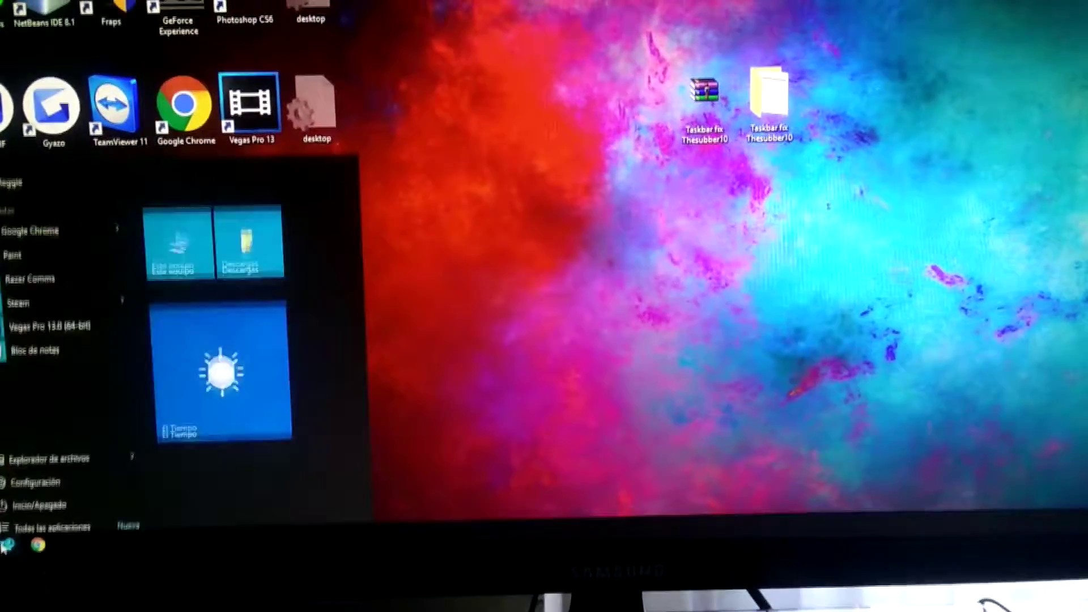
pyautogui.click(9, 541)
pyautogui.click(86, 595)
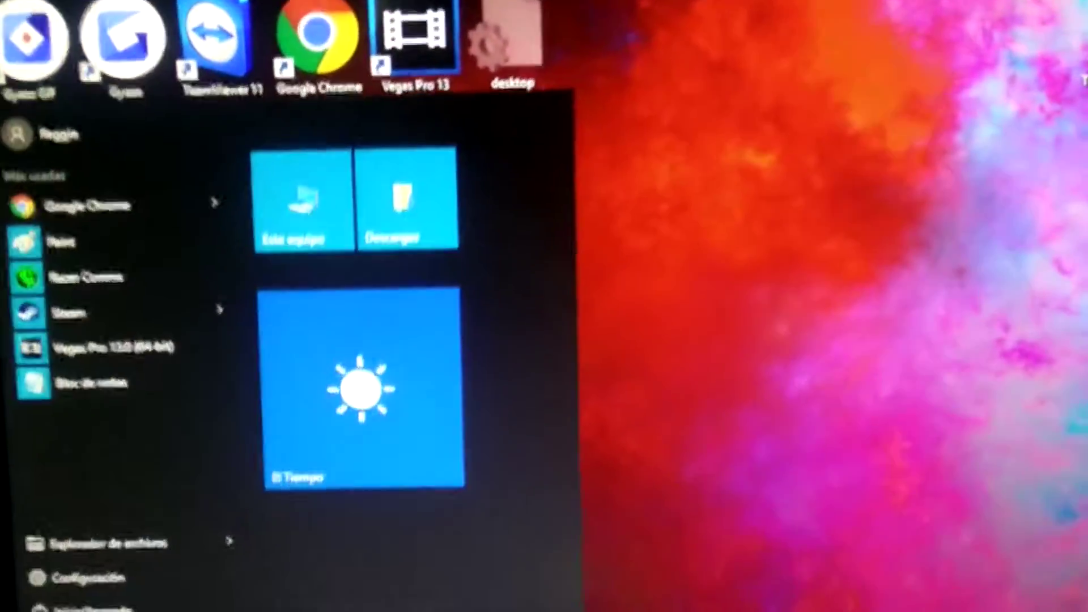